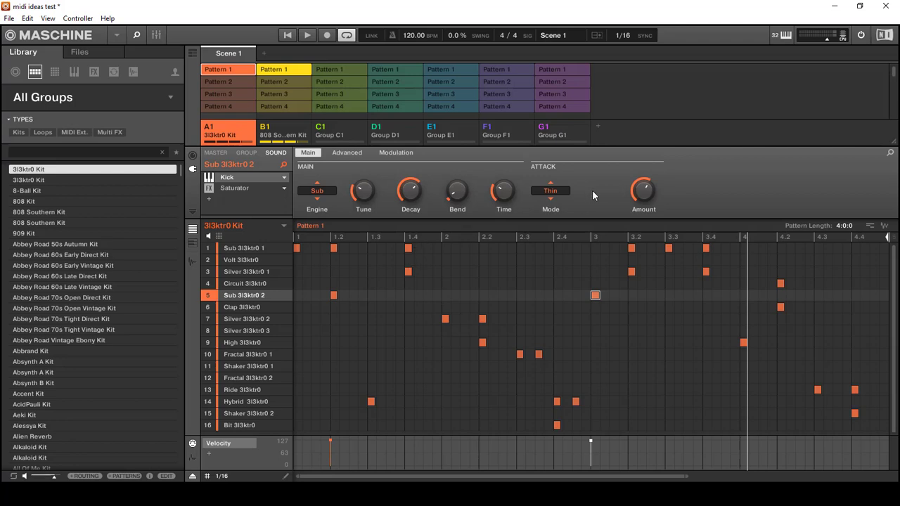
Compare the group A and B patterns, then begin a Save As into the midi test folder and cancel it.
click(277, 72)
click(231, 69)
click(10, 18)
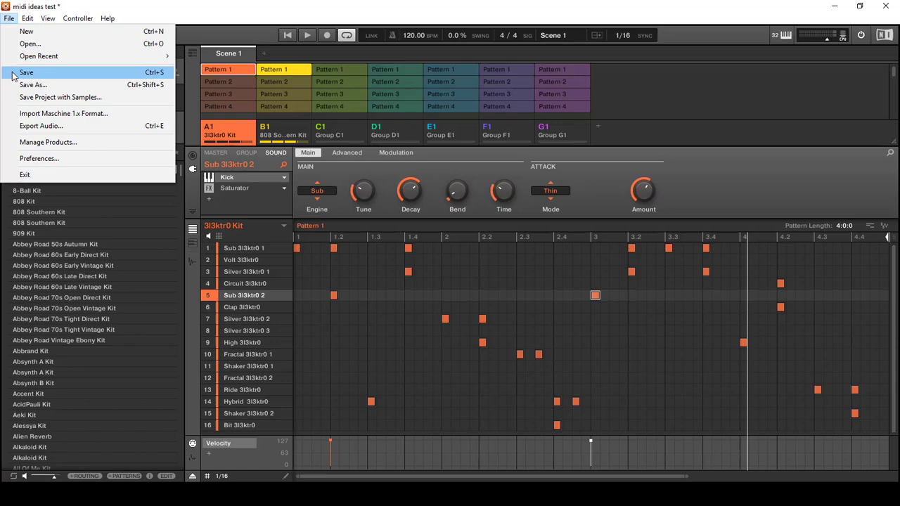
click(17, 84)
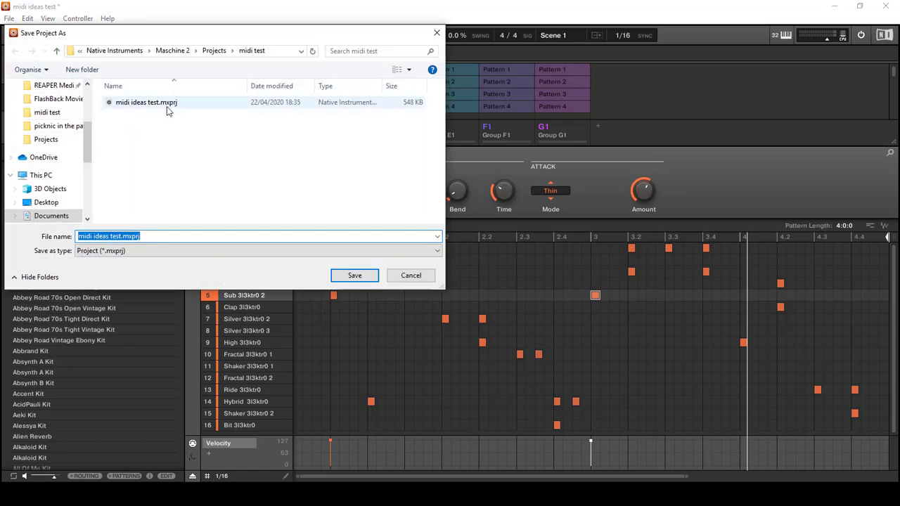
click(214, 50)
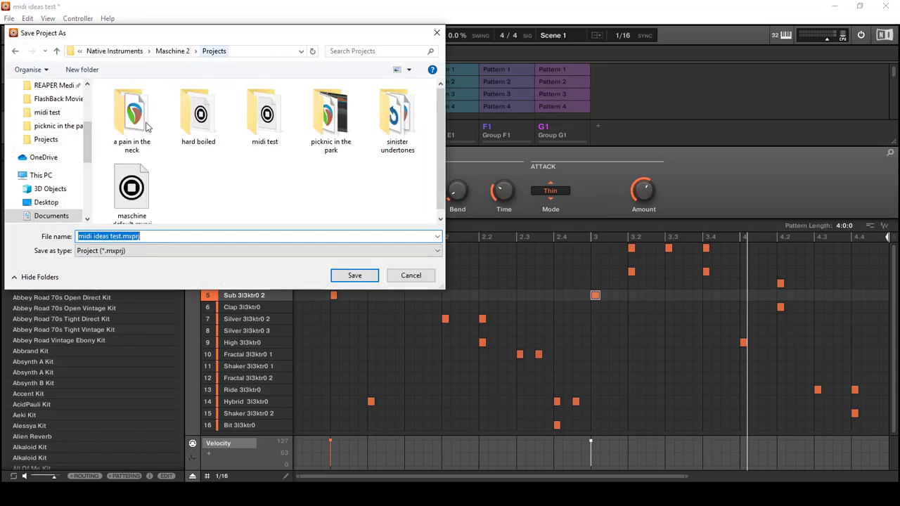
double_click(265, 118)
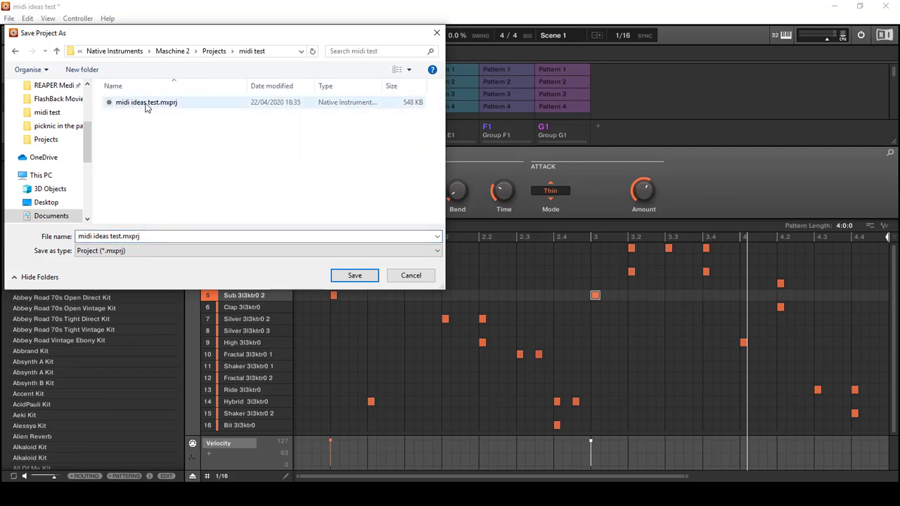
click(411, 275)
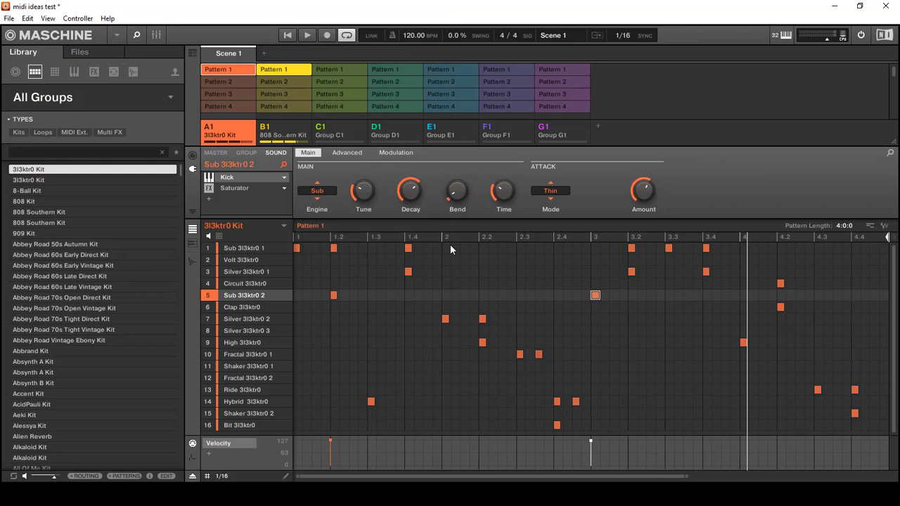
Recheck the group A and B patterns, then quit Maschine 2, discarding unsaved changes.
click(225, 70)
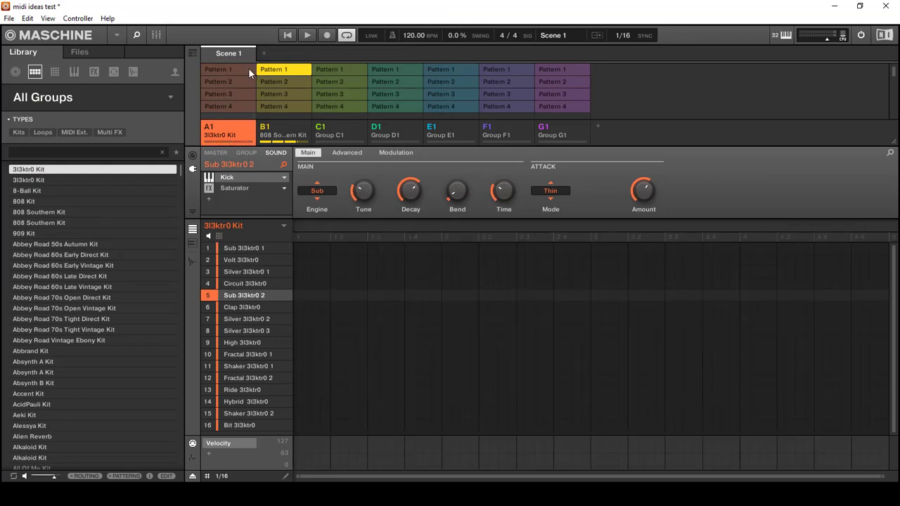
click(266, 72)
click(229, 69)
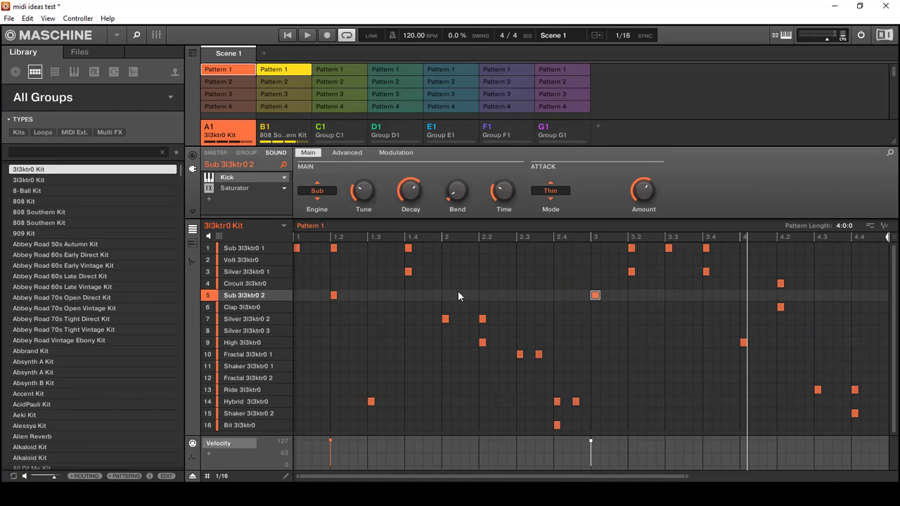
click(885, 6)
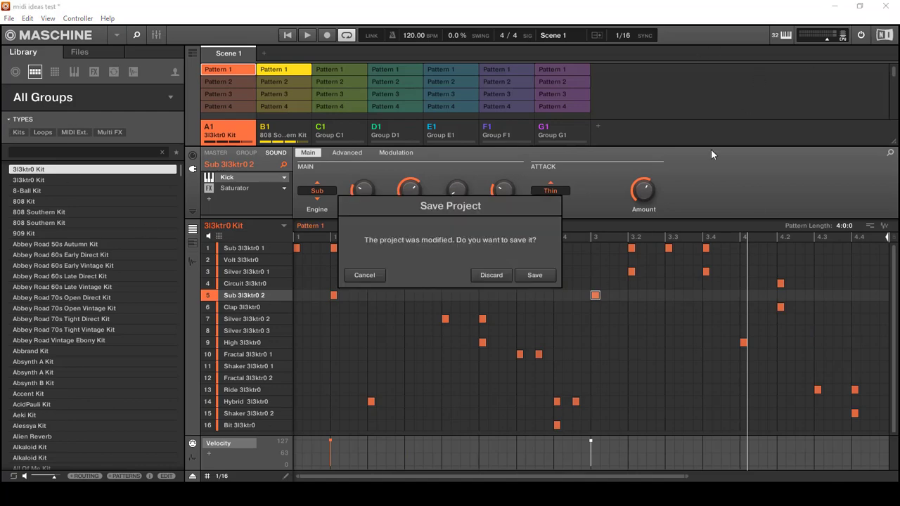
click(492, 278)
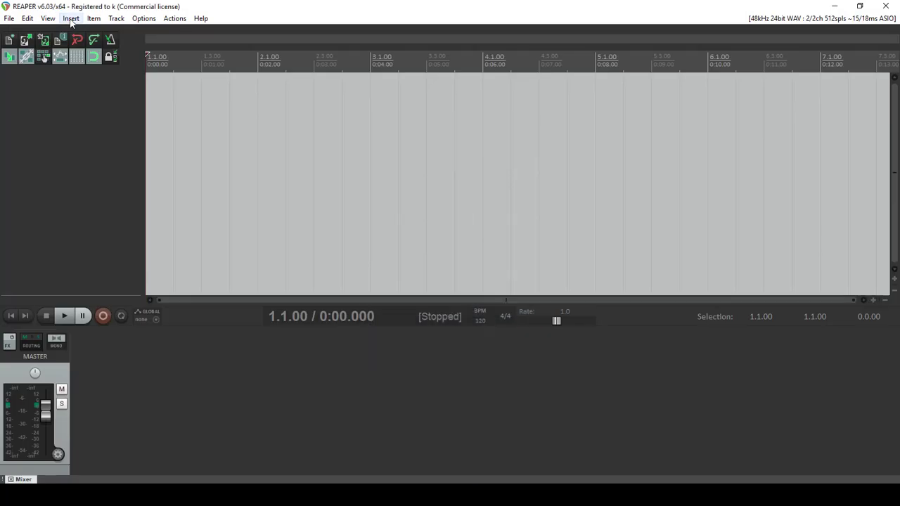
Insert VSTi Maschine 2 as a virtual instrument on new Track 1, answering No to build routing.
click(71, 18)
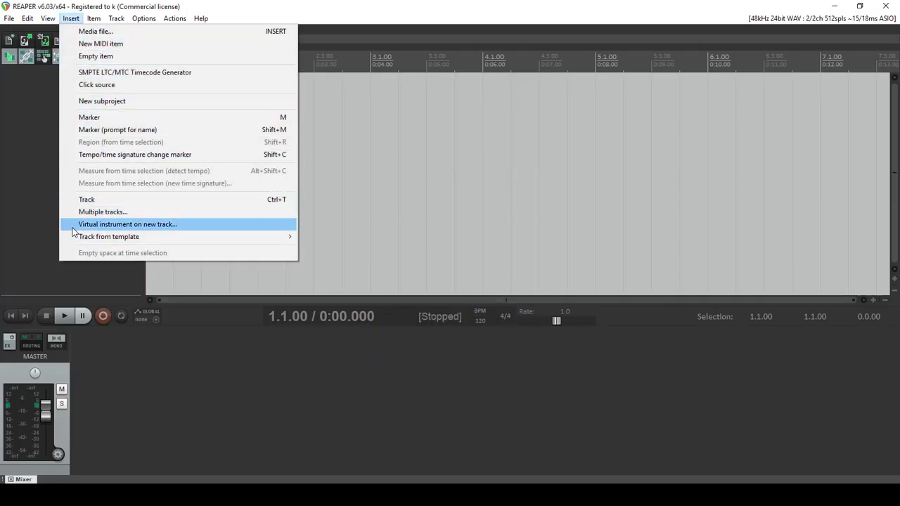
click(99, 225)
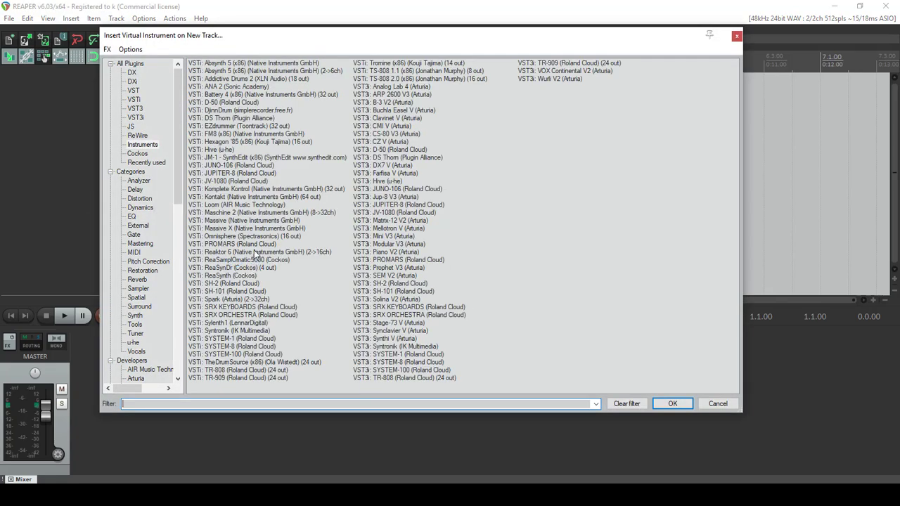
click(236, 214)
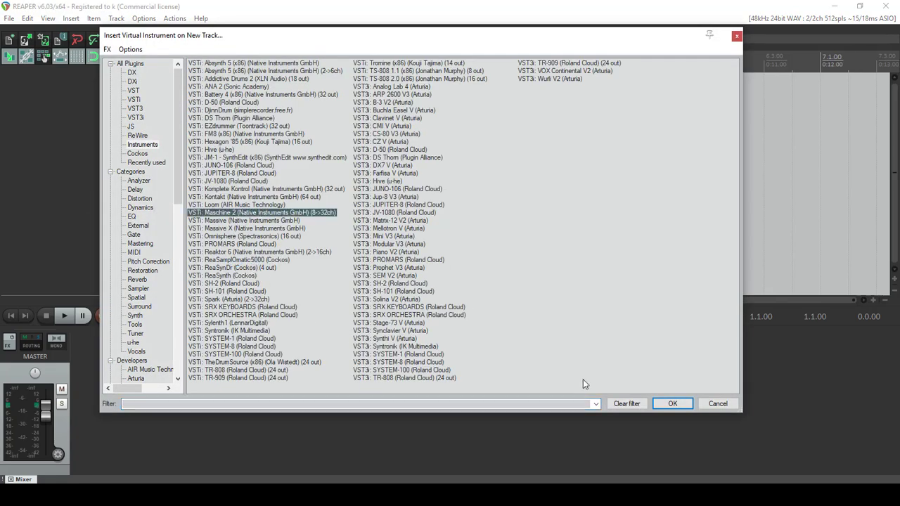
click(664, 403)
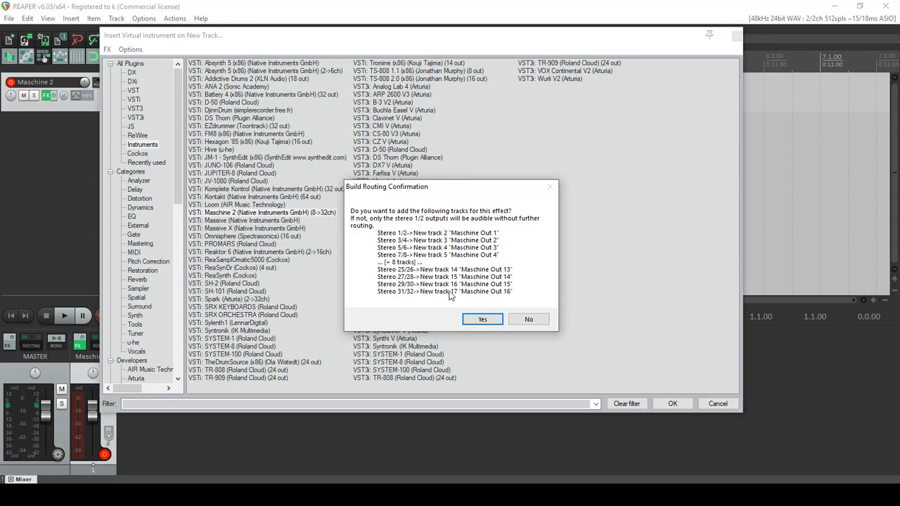
click(529, 320)
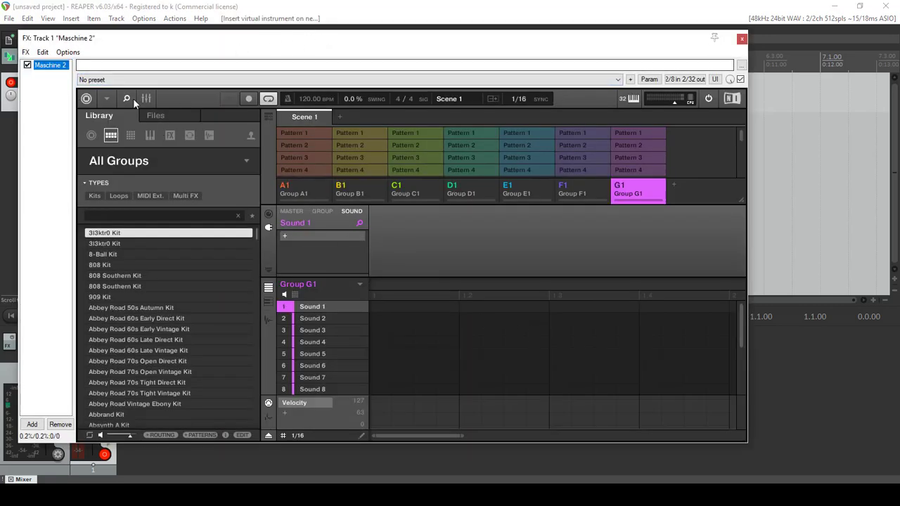
Set the Maschine plugin view size to Medium.
click(107, 99)
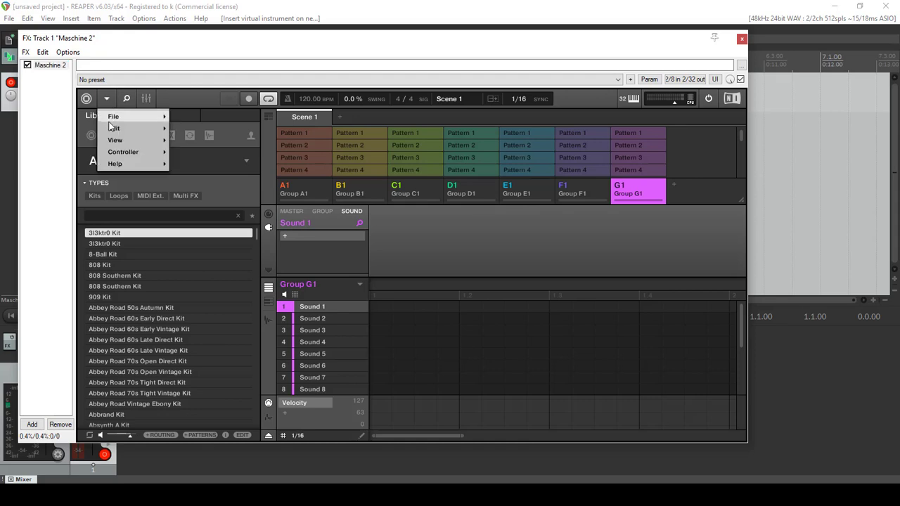
mouse_move(174, 159)
mouse_move(159, 142)
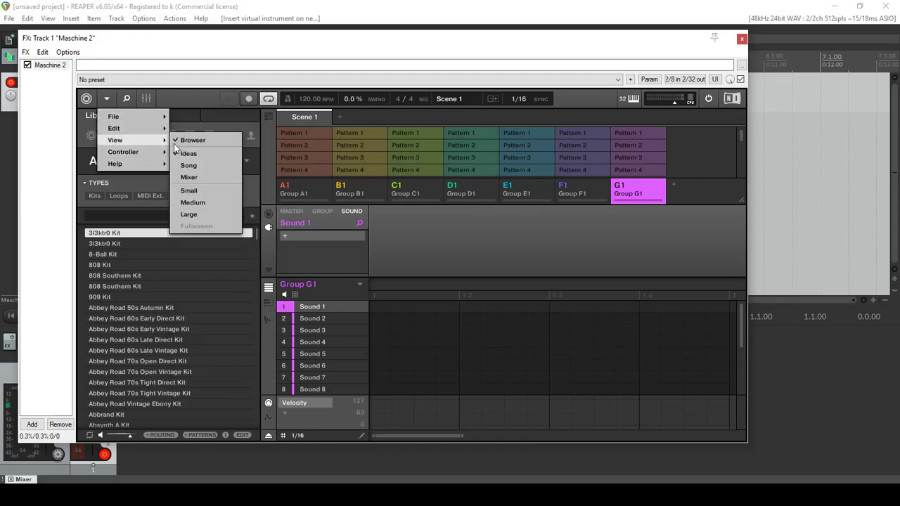
click(199, 203)
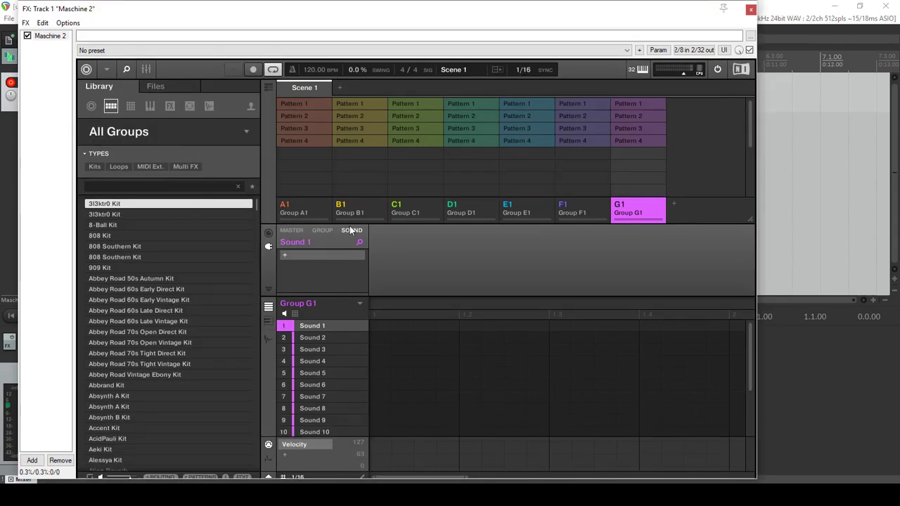
Open midi ideas test.mxprj from the midi test folder.
click(107, 70)
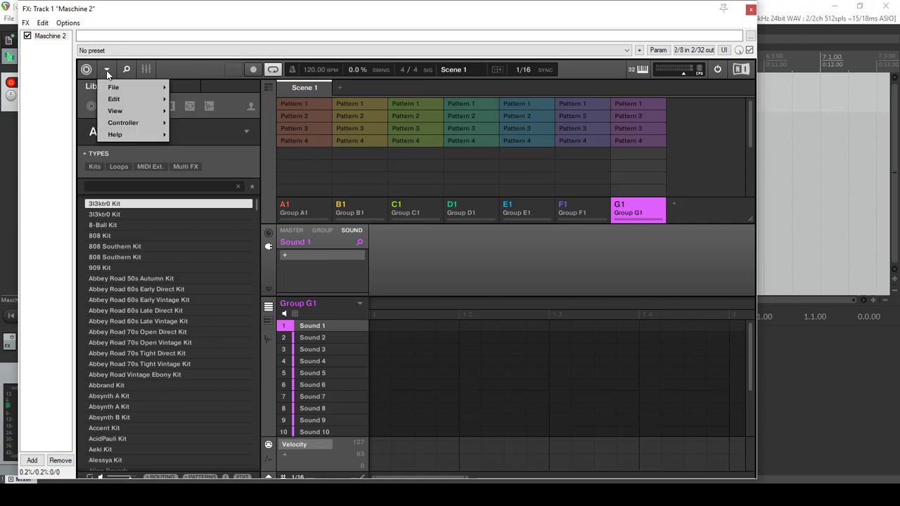
mouse_move(109, 87)
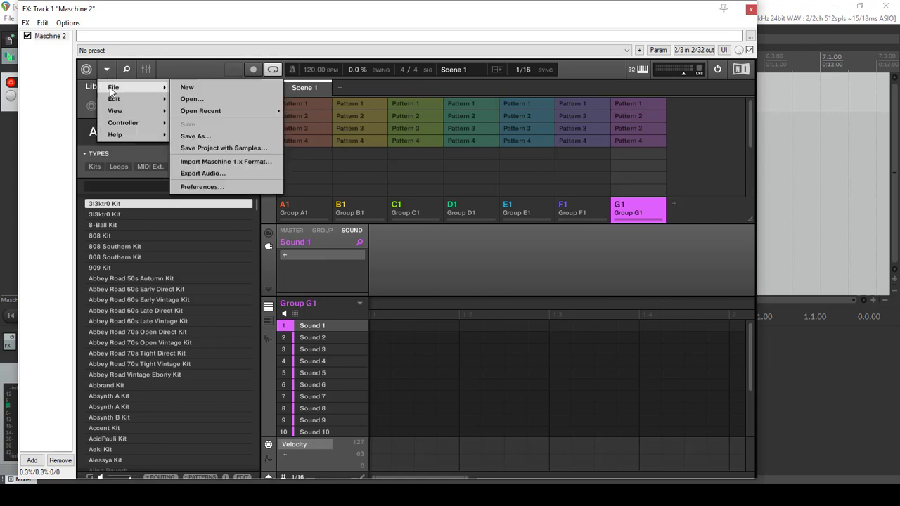
click(192, 99)
click(277, 138)
double_click(277, 139)
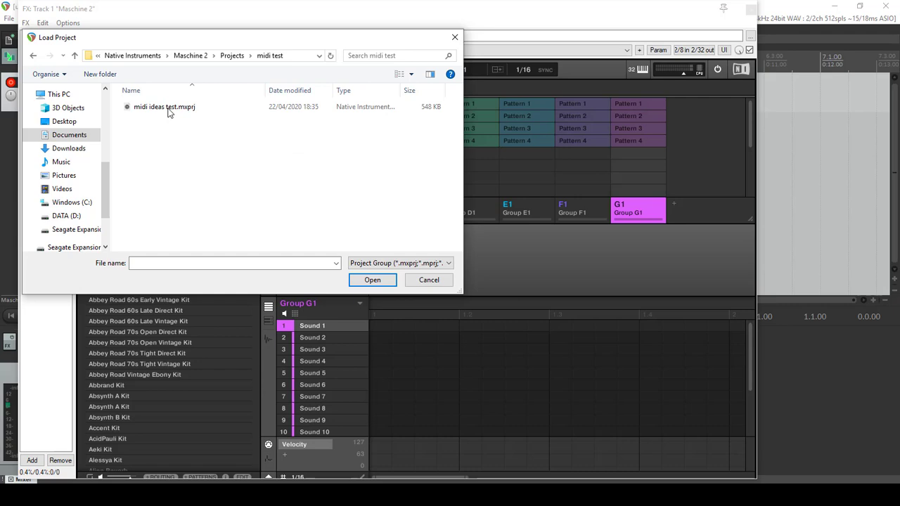
click(164, 107)
click(373, 280)
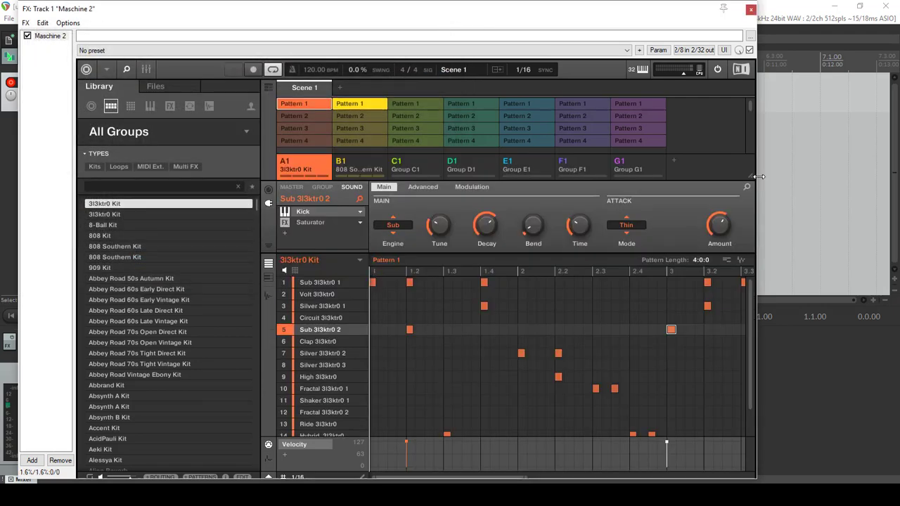
Widen the plugin window and compare group B's 808 kit with group A's 3l3ktr0 kit.
drag(760, 180, 781, 197)
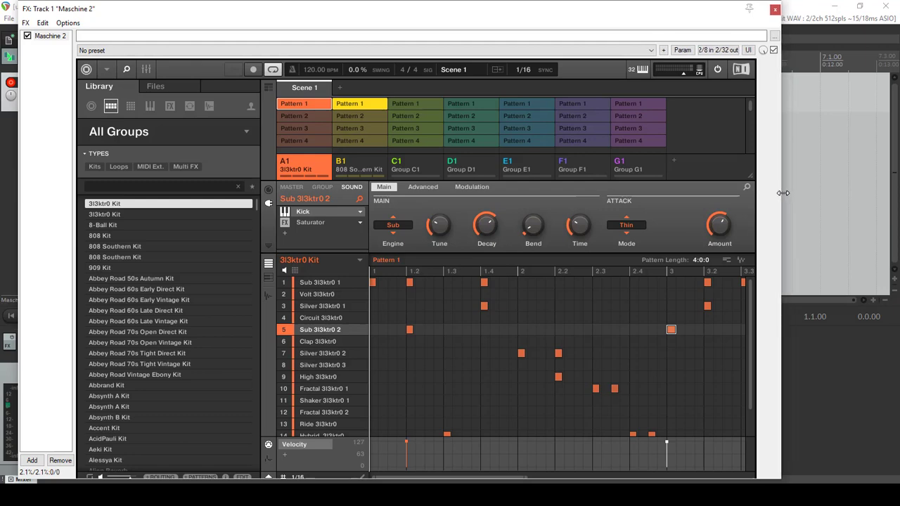
click(353, 105)
click(305, 103)
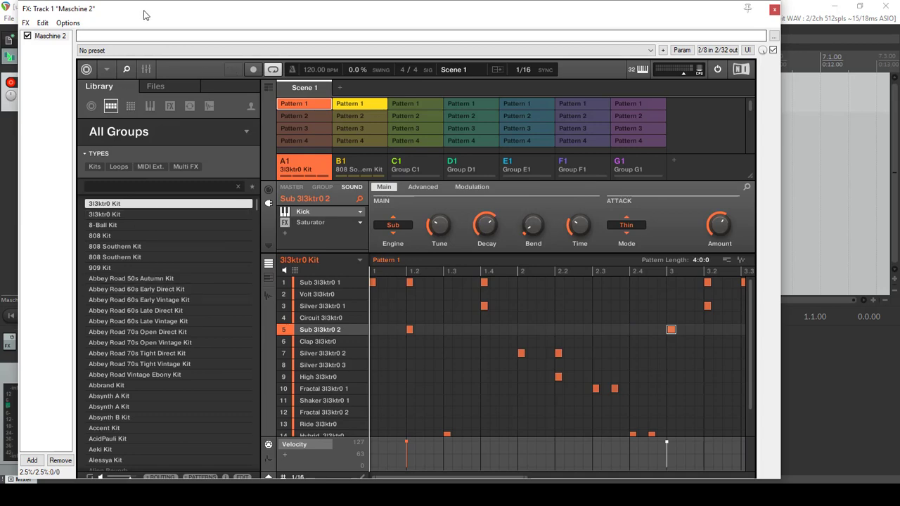
Move the plugin aside and play the project, viewing group B's 808 Southern Kit pattern.
drag(144, 15, 262, 16)
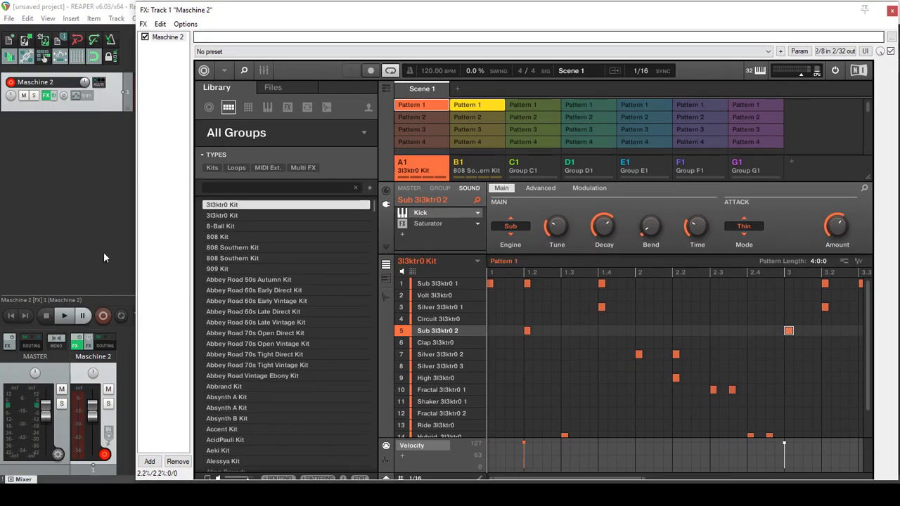
click(64, 318)
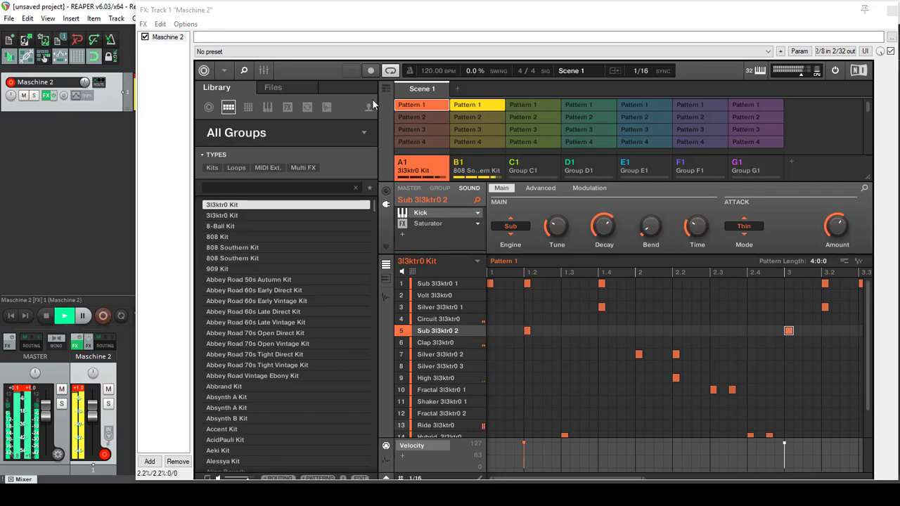
click(463, 108)
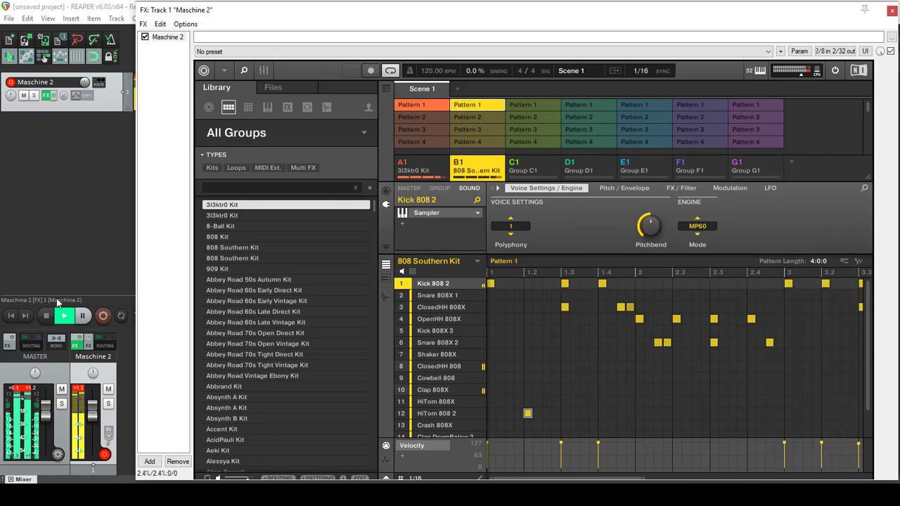
click(46, 317)
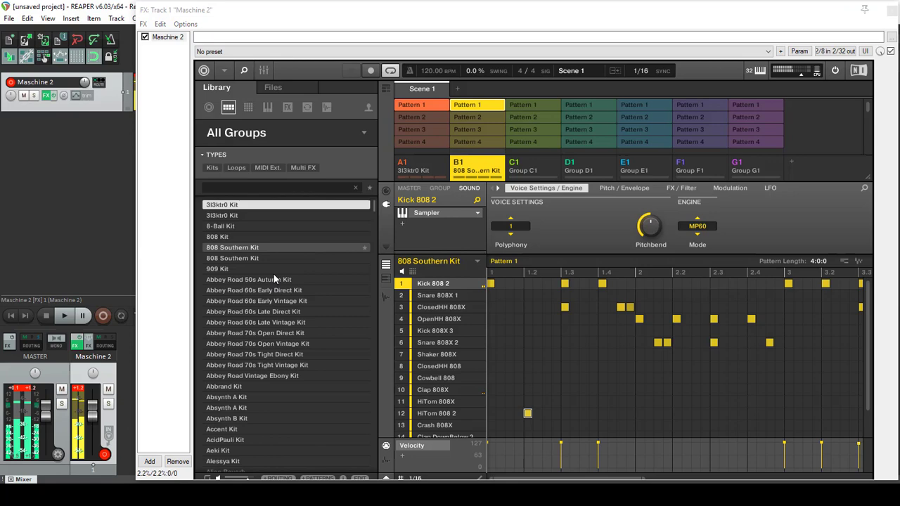
Reposition the plugin window and select group A1, the 3l3ktr0 Kit.
click(231, 17)
drag(230, 17, 336, 26)
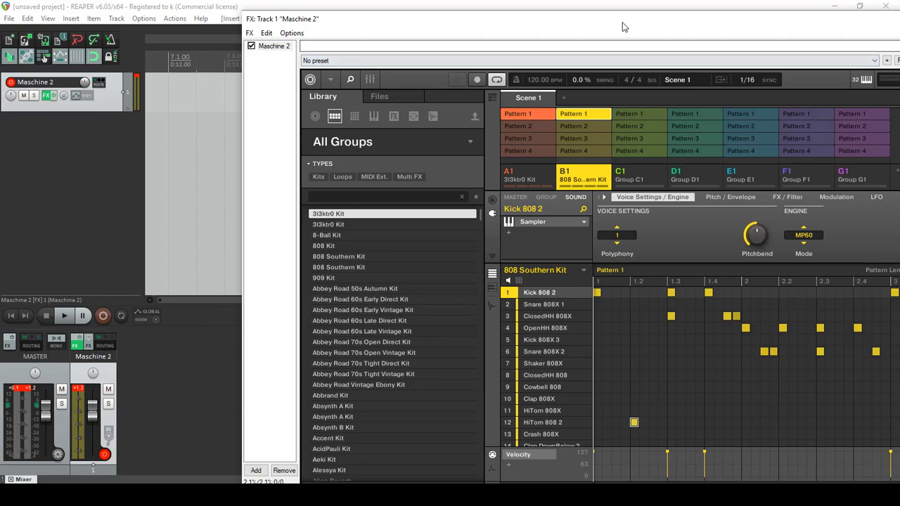
drag(623, 26, 460, 24)
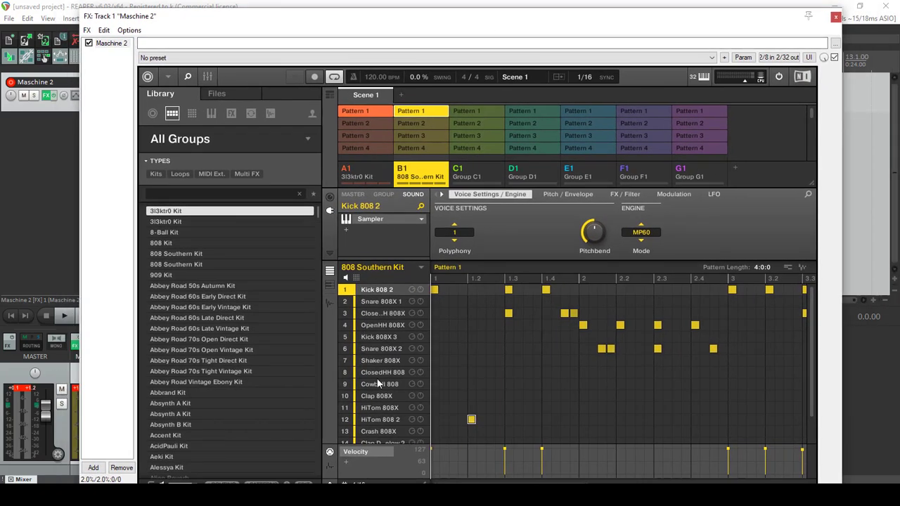
click(376, 112)
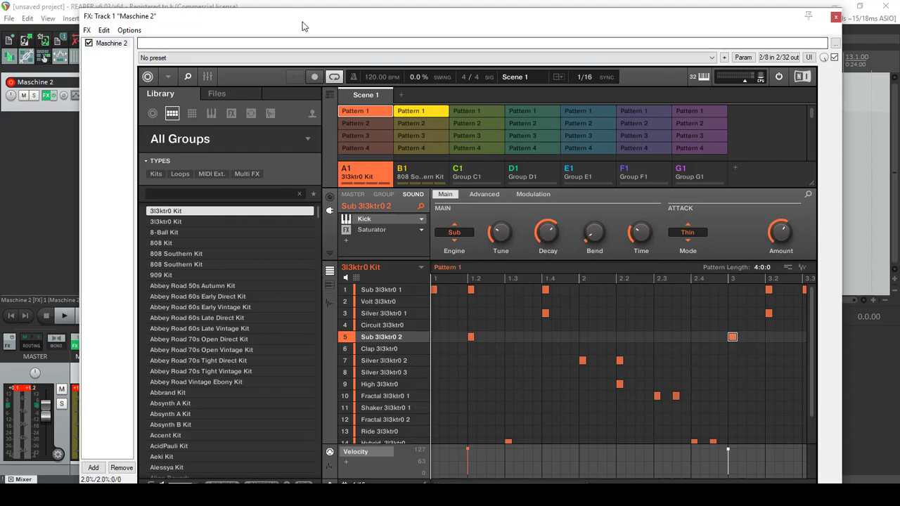
Select group B1 (808 Southern Kit) and scroll through its 16 sound rows and timeline.
drag(305, 24, 372, 18)
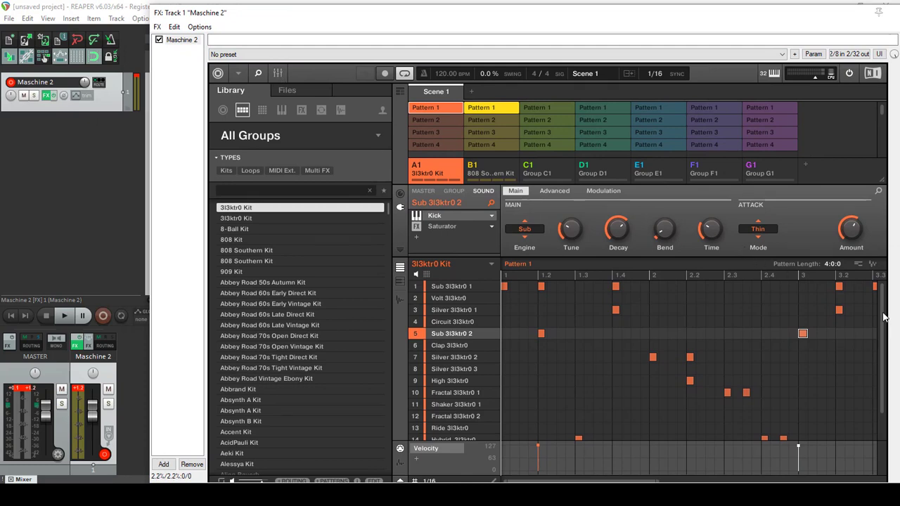
drag(884, 318, 889, 378)
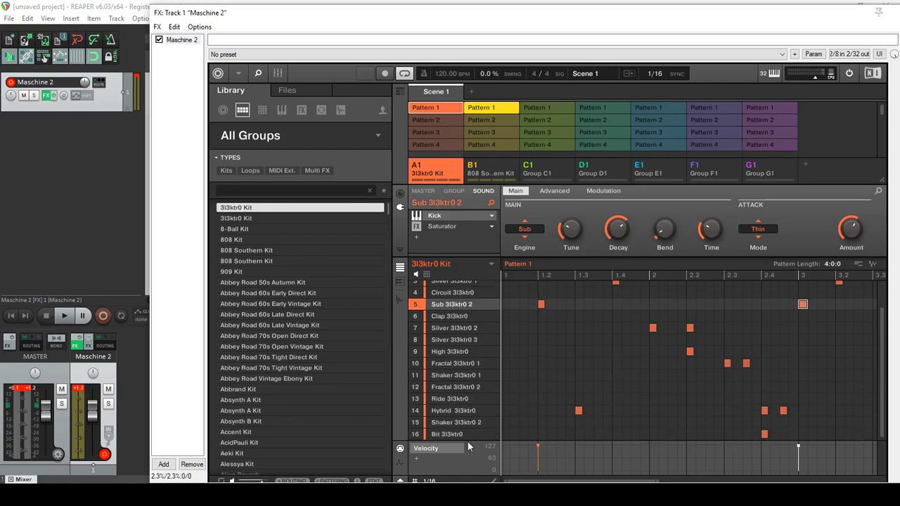
click(493, 107)
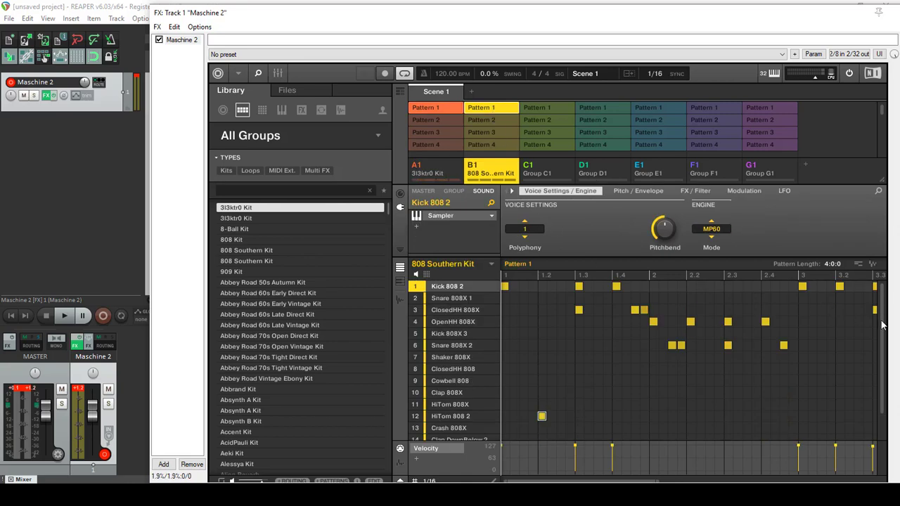
drag(883, 325, 889, 378)
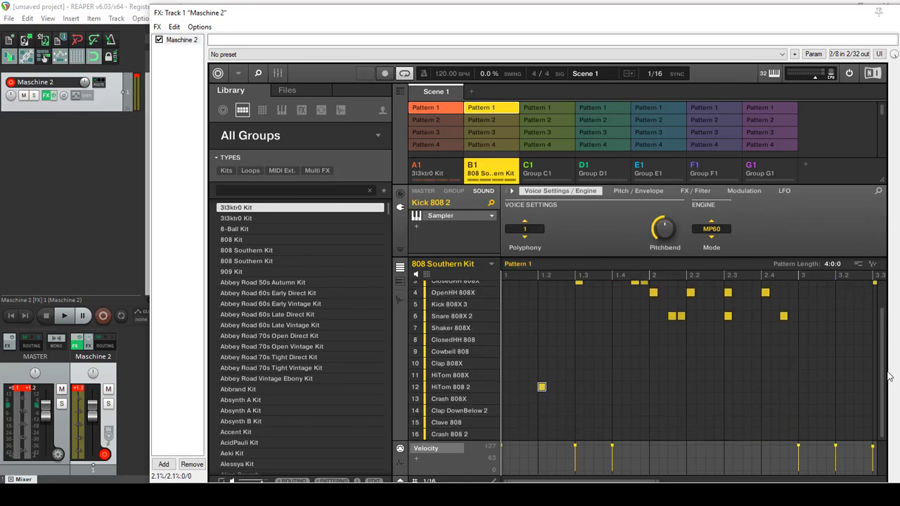
scroll(888, 378, up, 1)
scroll(889, 378, down, 1)
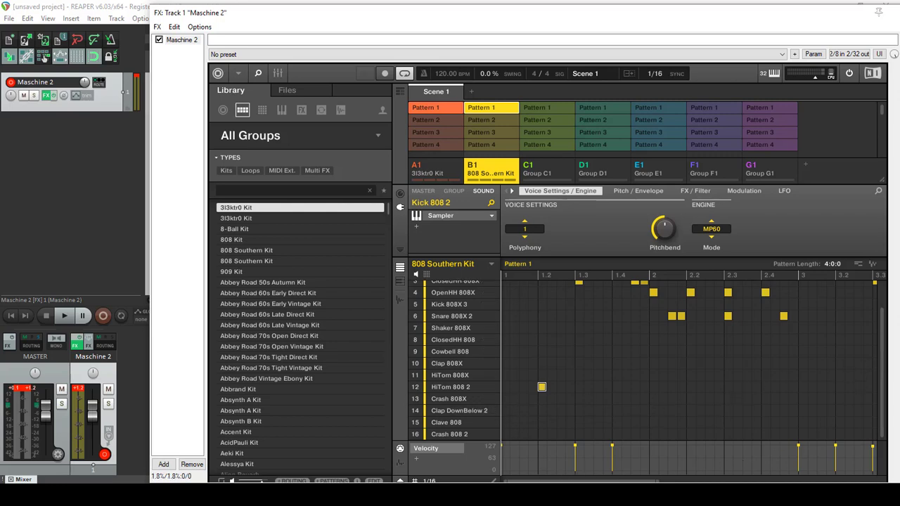
mouse_move(639, 482)
mouse_down()
mouse_move(759, 483)
mouse_move(643, 483)
mouse_up()
Show group A1's 3l3ktr0 Kit sound channels in the mixer with the IO rows collapsed.
click(278, 73)
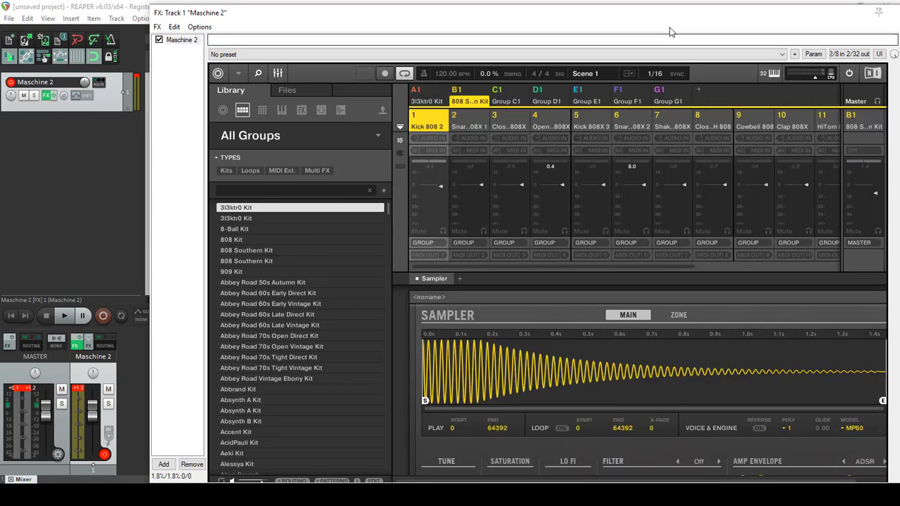
drag(677, 18, 602, 16)
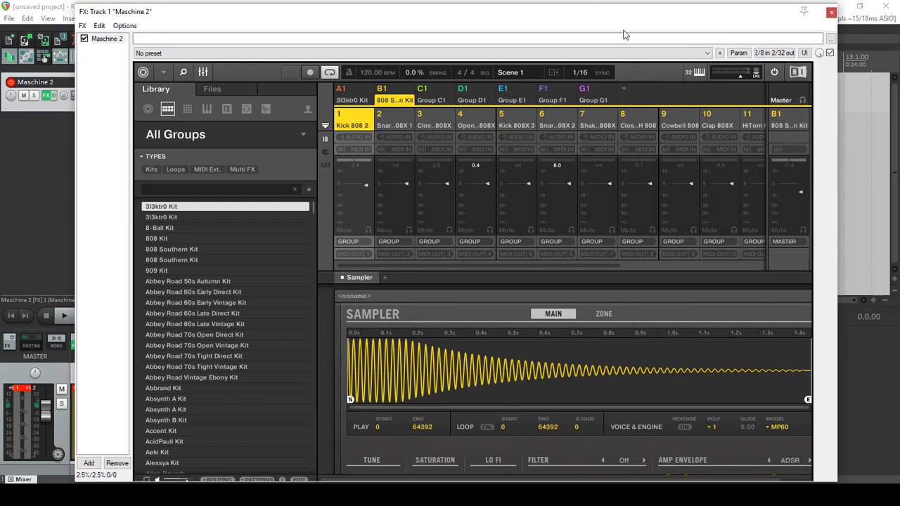
click(348, 93)
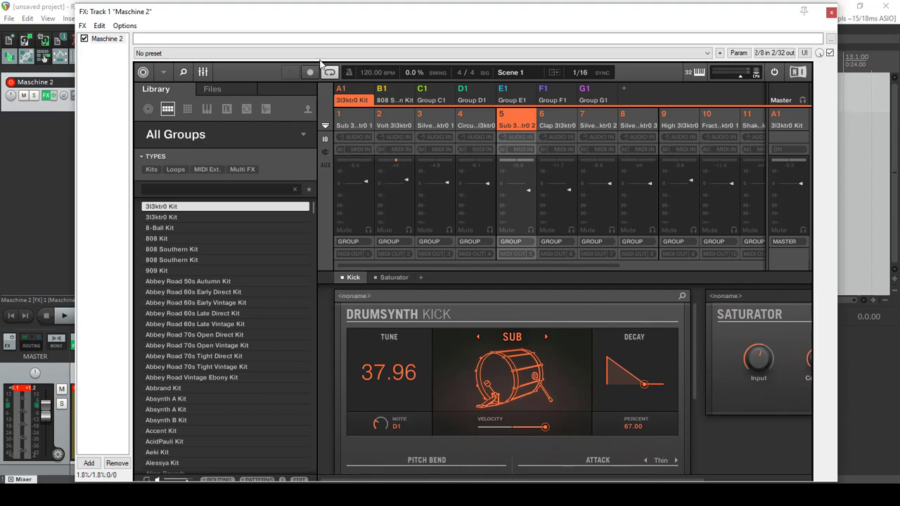
drag(327, 19, 397, 31)
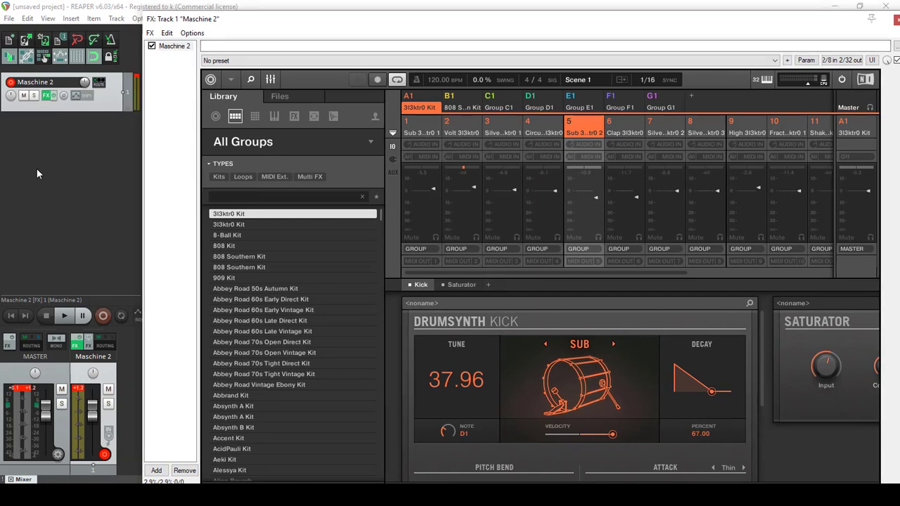
click(392, 149)
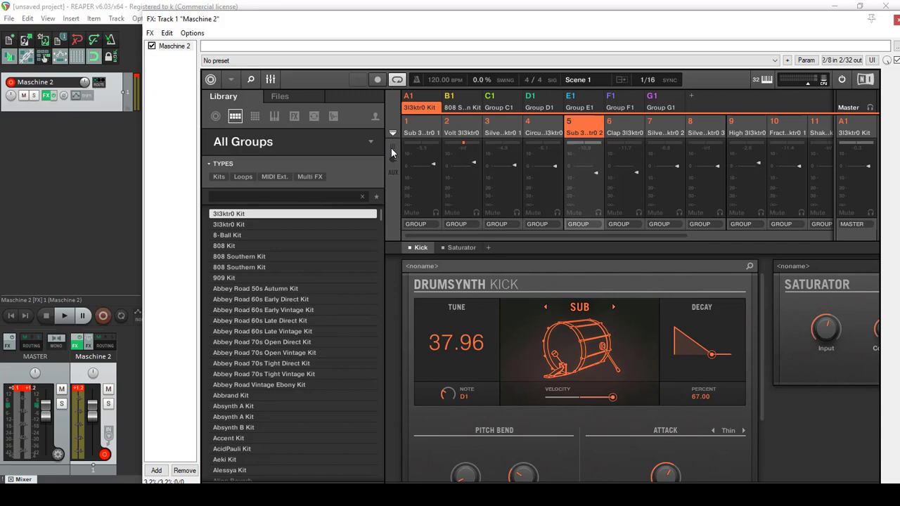
Expand the IO rows and route sounds 1 and 2 to Host MIDI and outputs Ext. 1 and Ext. 2.
click(392, 149)
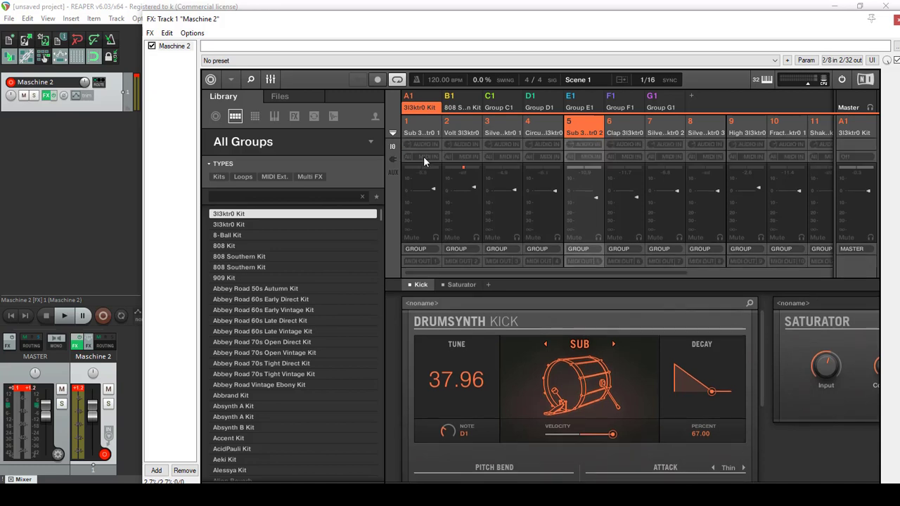
click(424, 156)
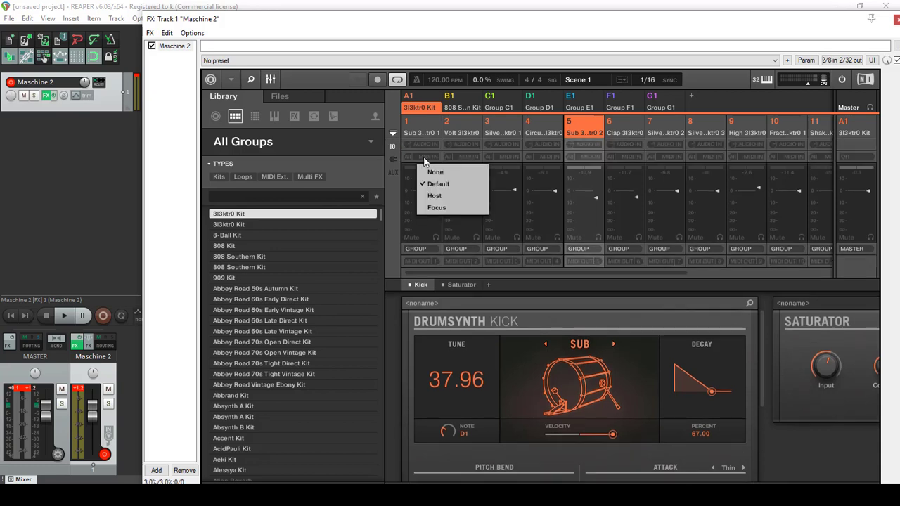
click(434, 197)
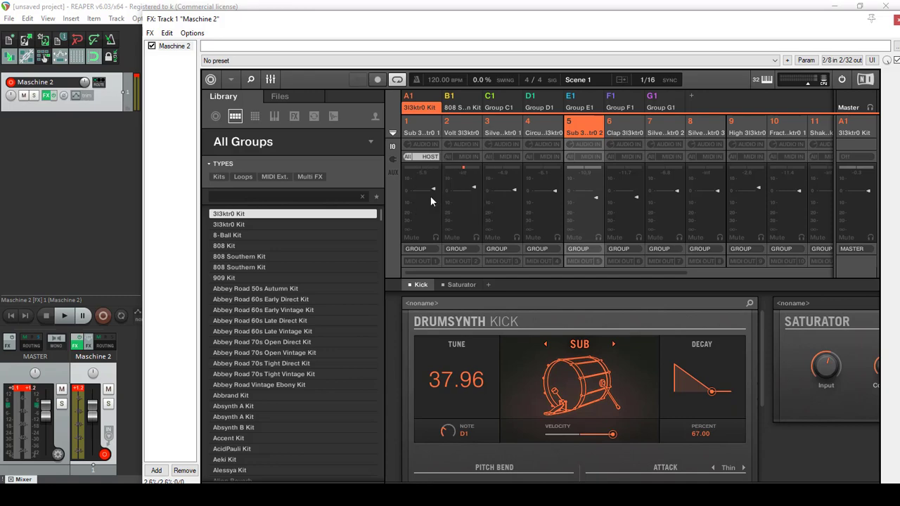
click(417, 248)
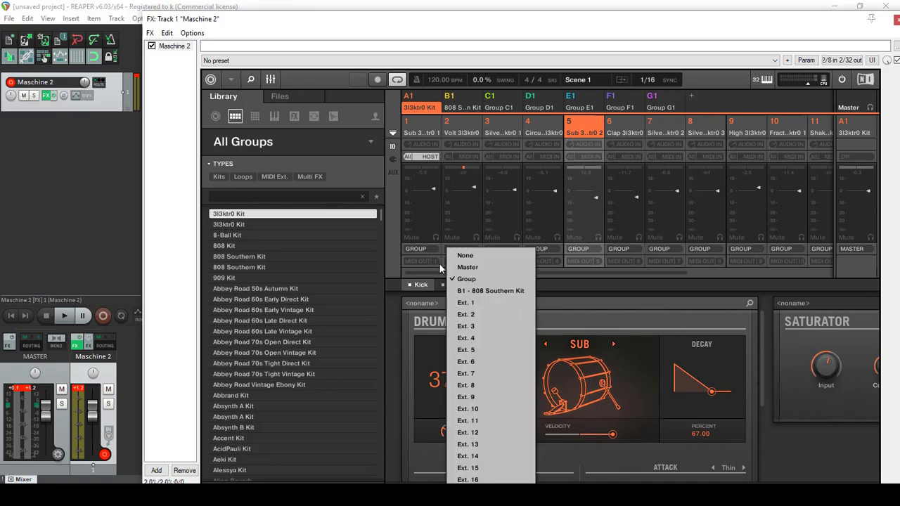
click(465, 304)
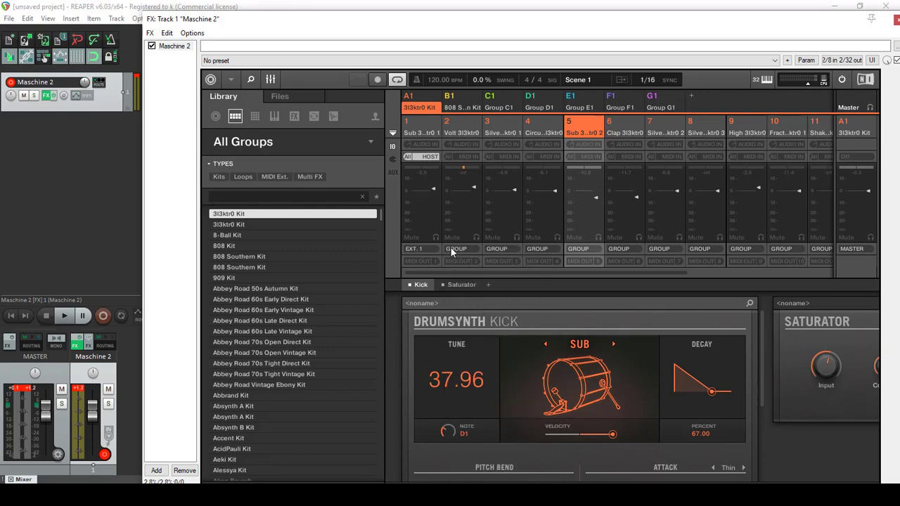
click(466, 162)
click(474, 197)
click(467, 247)
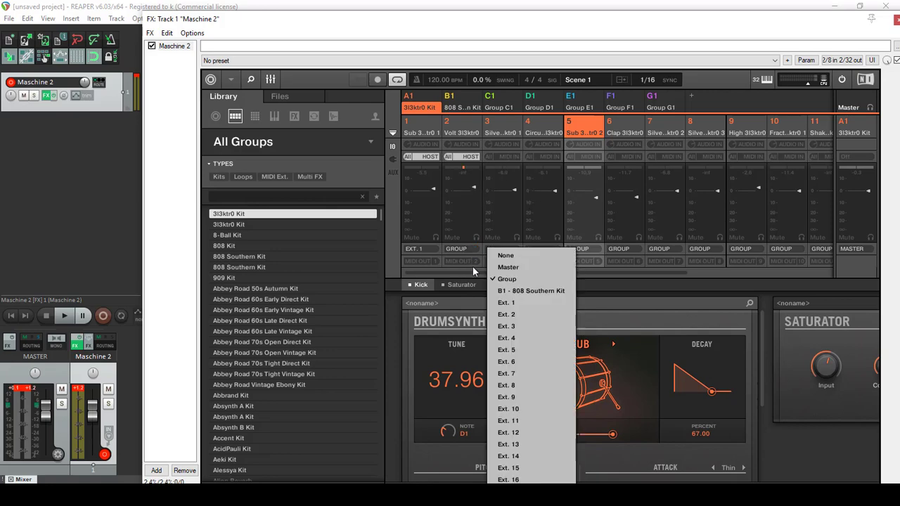
click(501, 316)
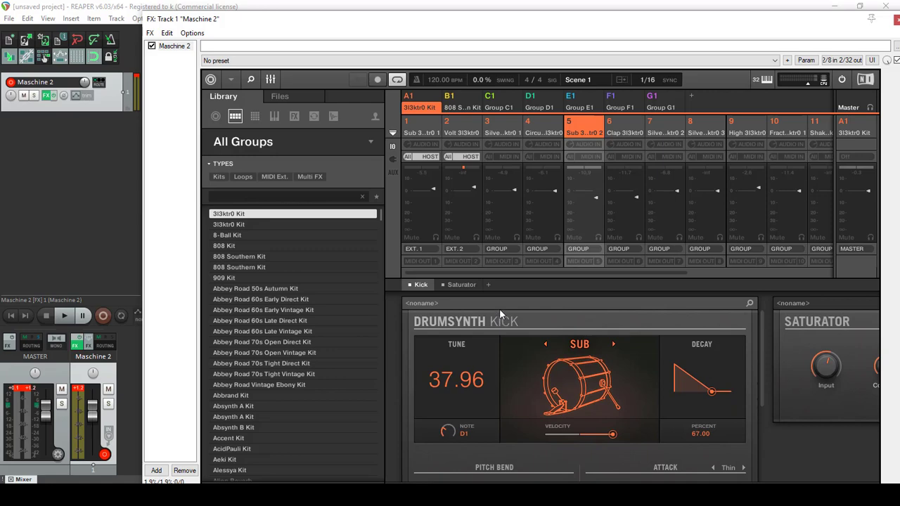
Route sounds 3 through 11 to Host MIDI and outputs Ext. 3 to Ext. 11.
click(503, 156)
click(512, 197)
click(505, 251)
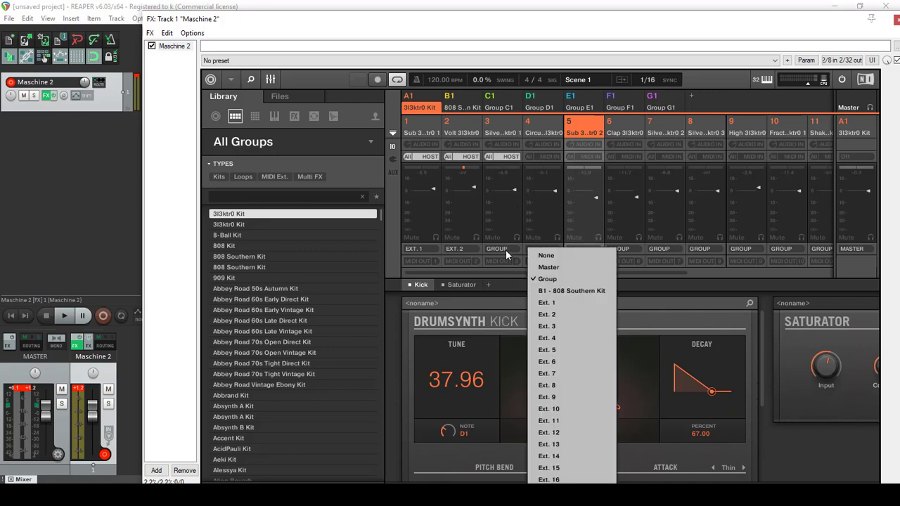
click(545, 310)
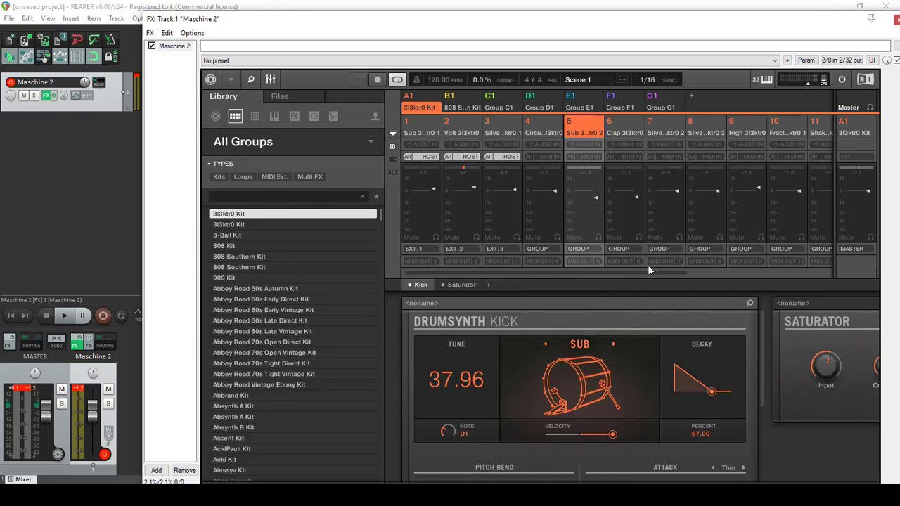
click(583, 249)
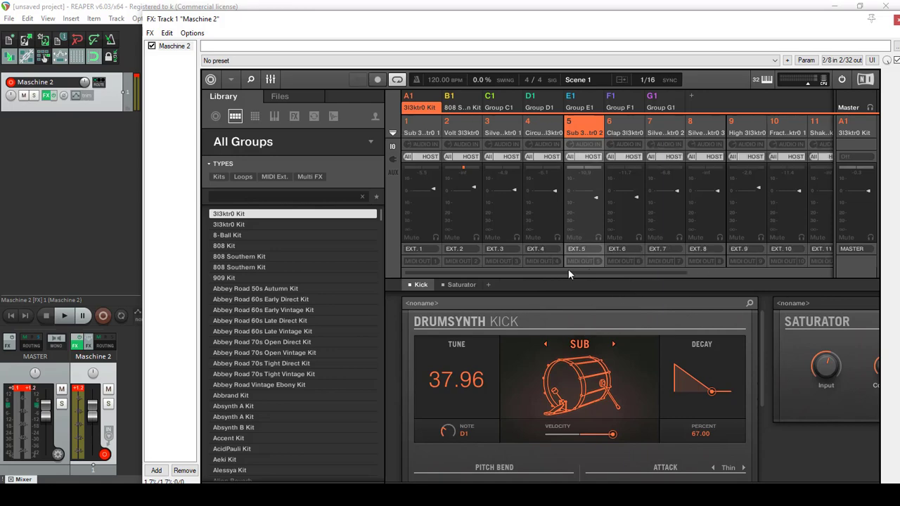
Select pad 1 and scroll the mixer to verify sounds 12–16 use Host MIDI and Ext. 12–16.
drag(489, 19, 431, 15)
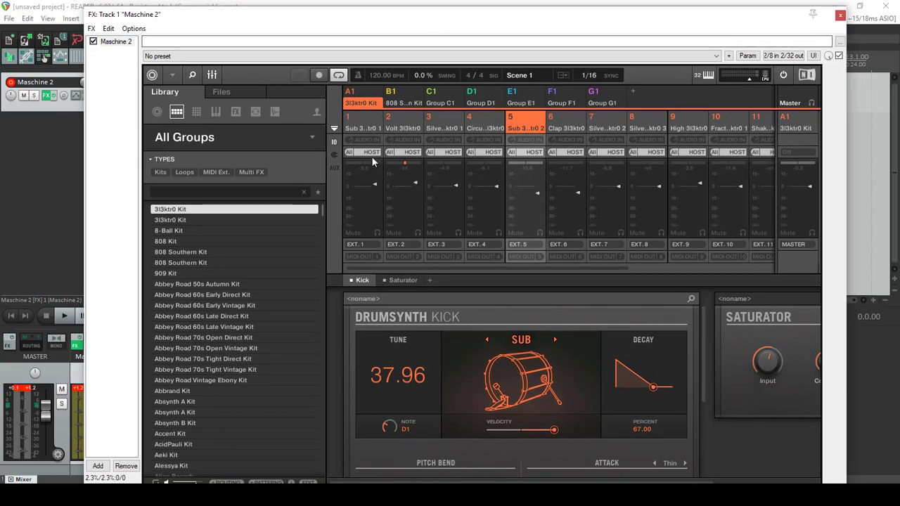
click(355, 120)
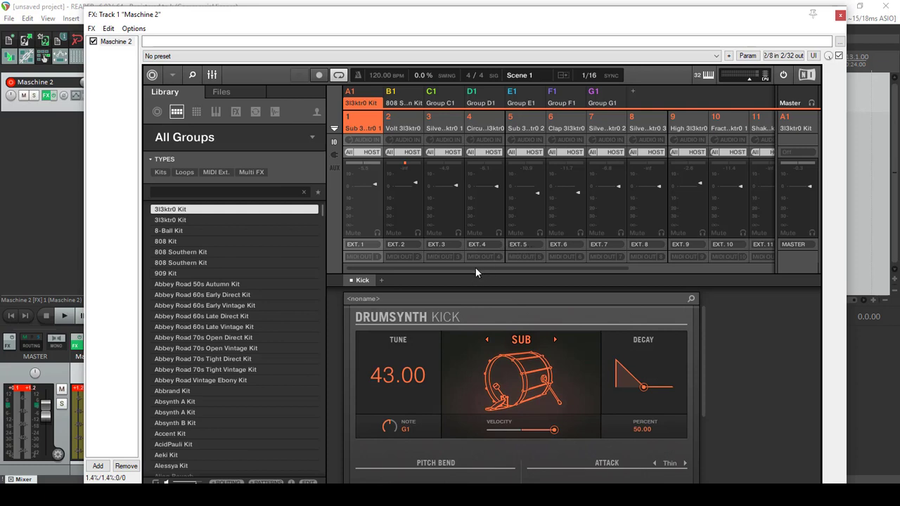
drag(475, 267, 634, 270)
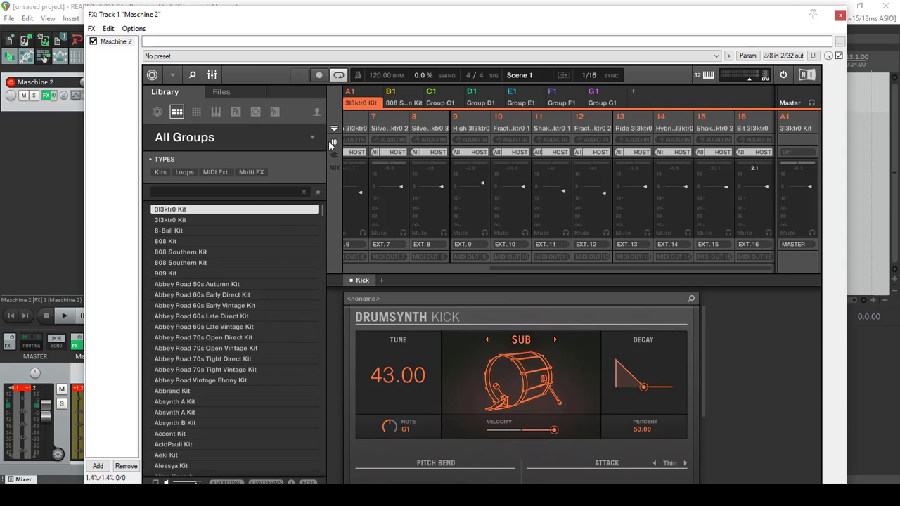
drag(182, 20, 235, 15)
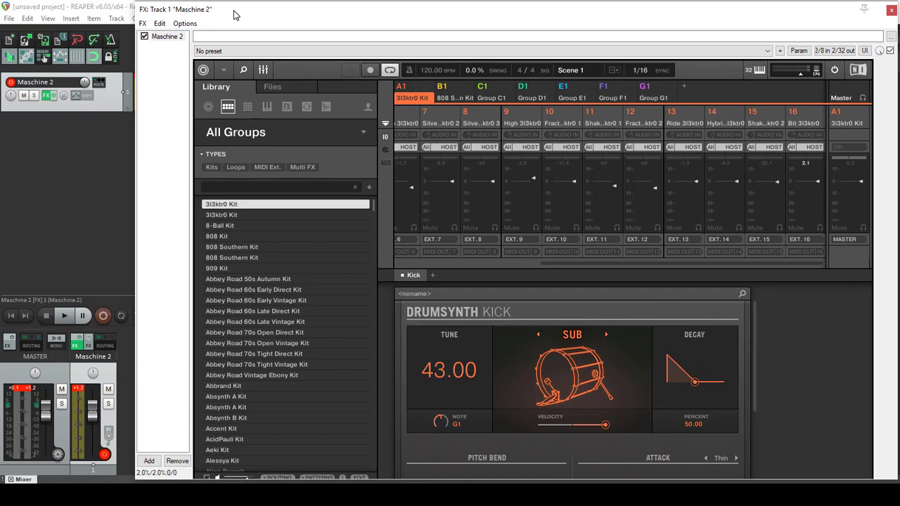
Build multichannel routing for the Maschine 2 plugin, confirming creation of tracks Maschine Out 1–16.
right_click(163, 41)
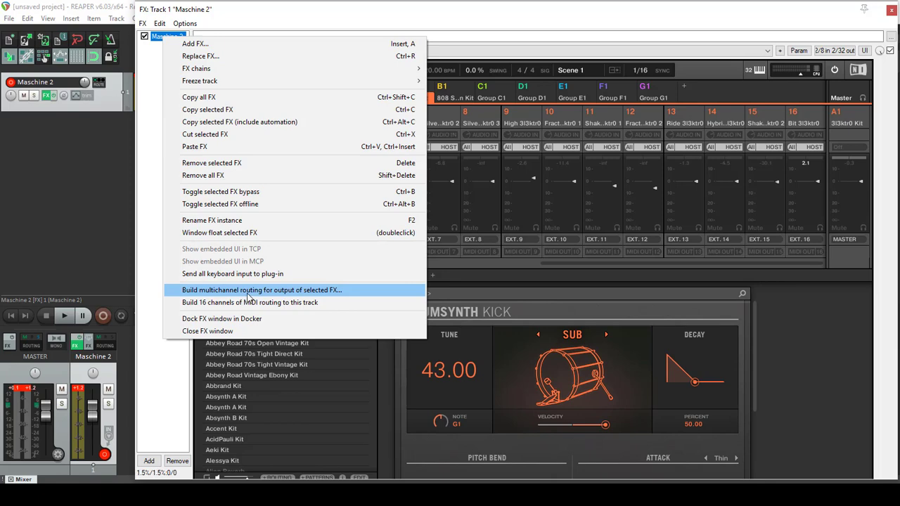
click(314, 291)
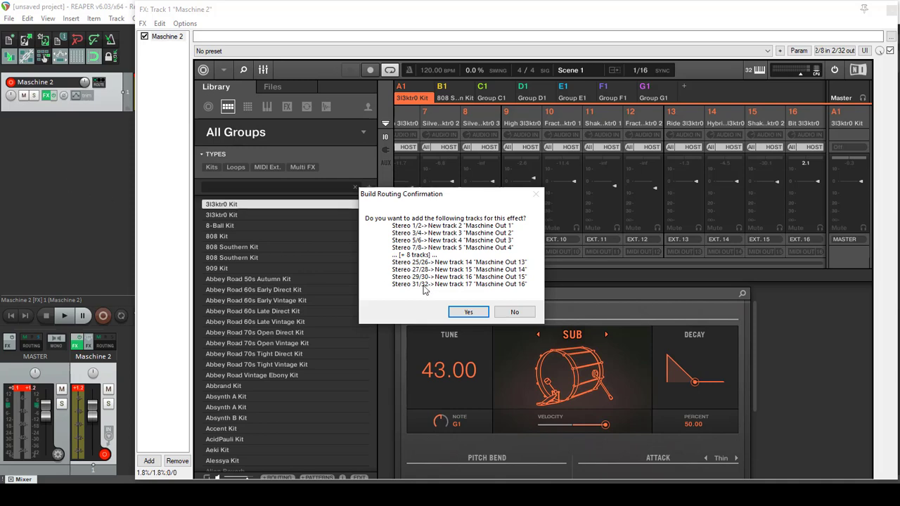
click(456, 314)
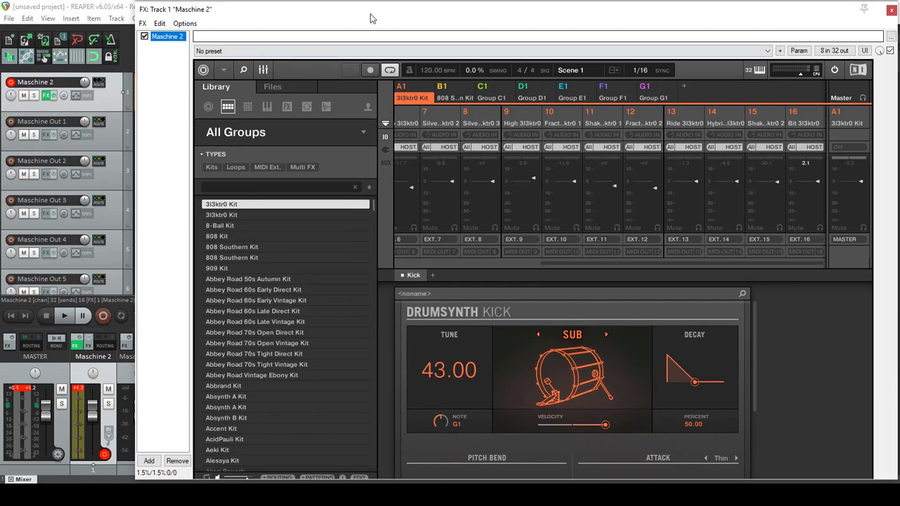
Close the Maschine plugin window and start playback from the project start.
drag(369, 14, 350, 45)
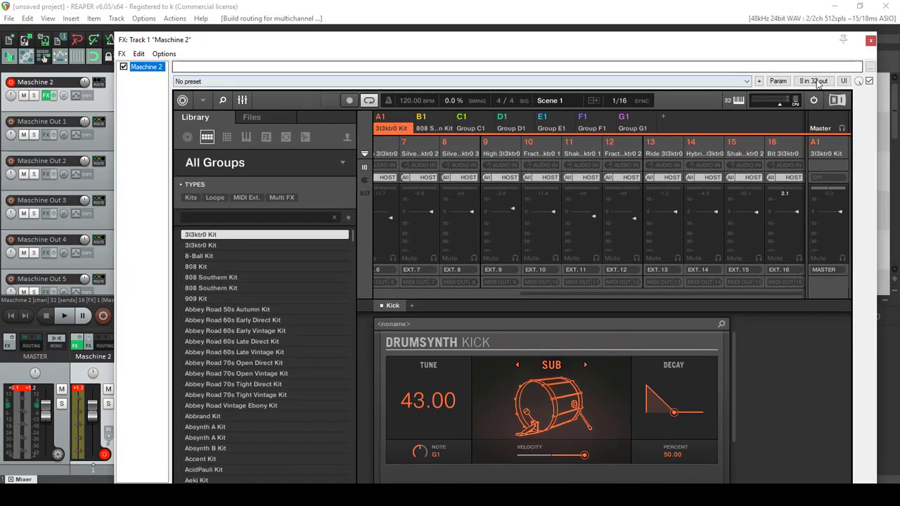
click(870, 41)
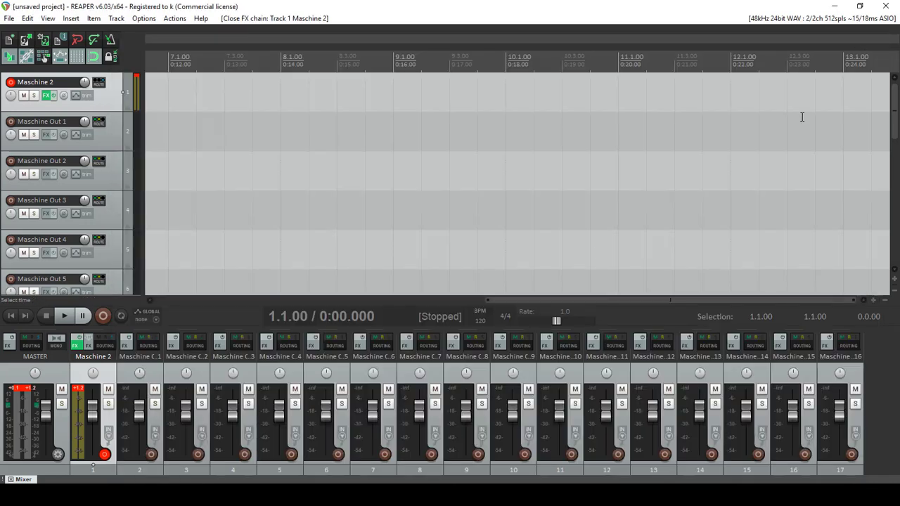
click(62, 317)
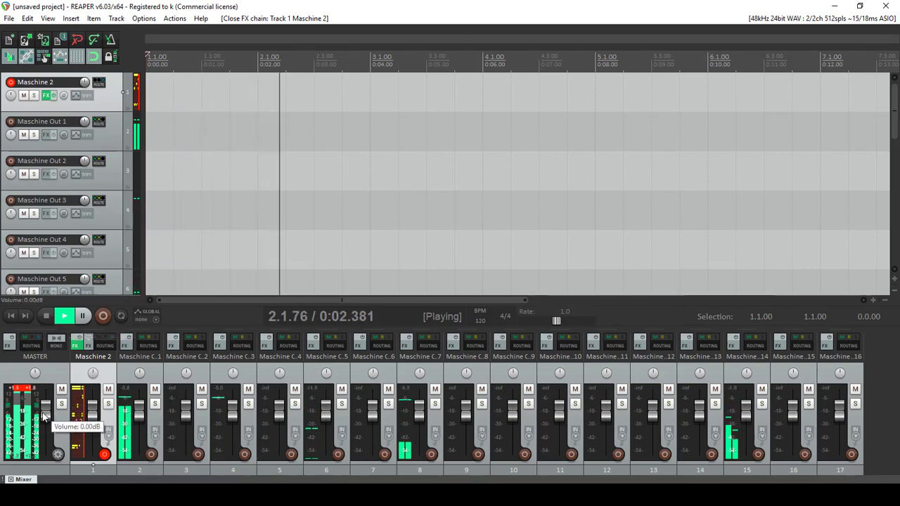
Lower the master fader, then select the Maschine Out 1 track.
drag(42, 415, 43, 422)
click(22, 393)
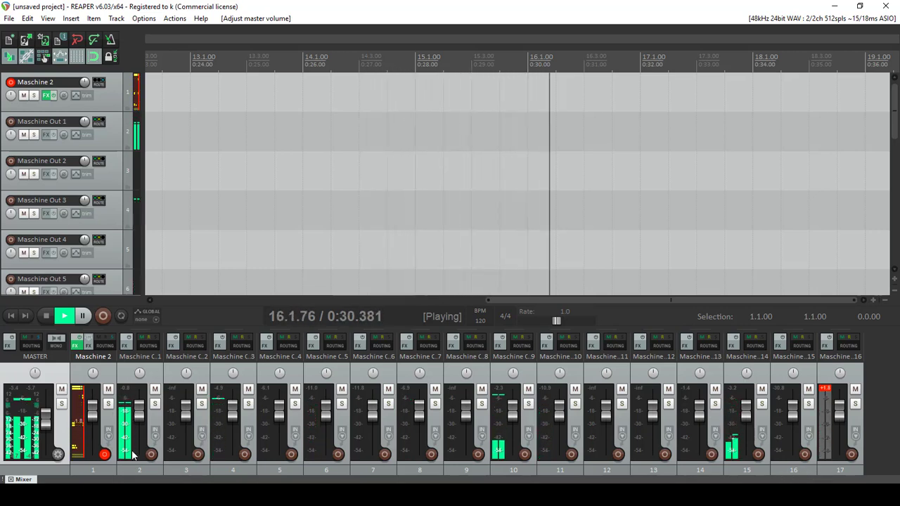
click(126, 370)
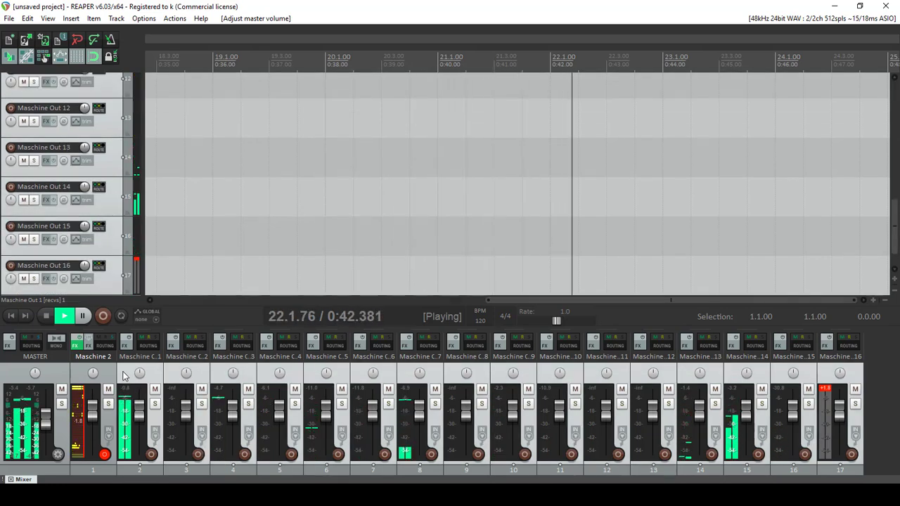
Give the sixteen selected Maschine Out tracks a custom orange track colour.
right_click(123, 376)
mouse_move(241, 261)
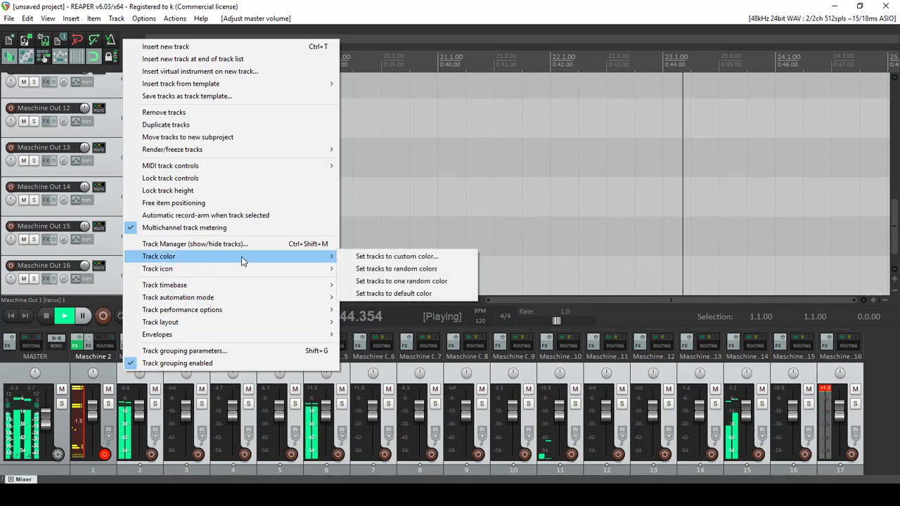
click(358, 257)
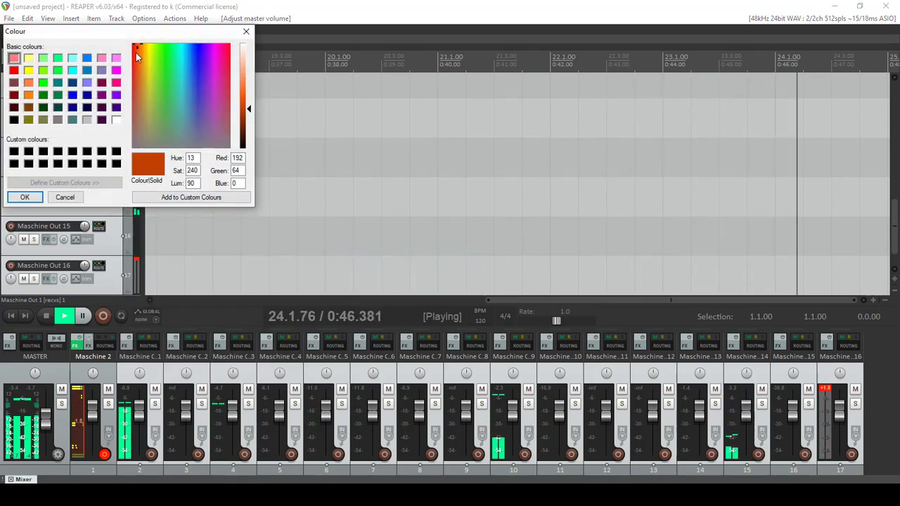
click(25, 197)
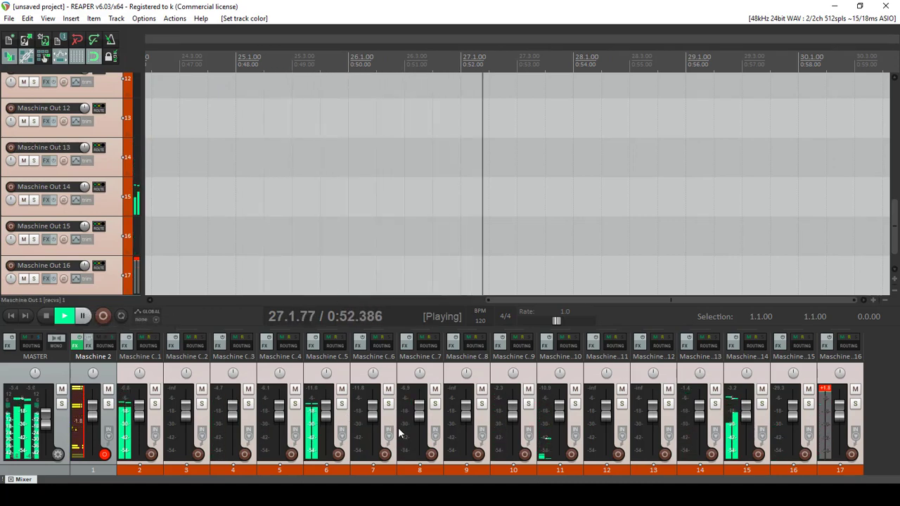
Pull the Maschine C.5 fader down slightly and stop playback, returning to 1.1.00.
mouse_move(326, 408)
mouse_down()
mouse_move(326, 424)
mouse_move(327, 403)
mouse_move(328, 422)
mouse_move(330, 413)
mouse_up()
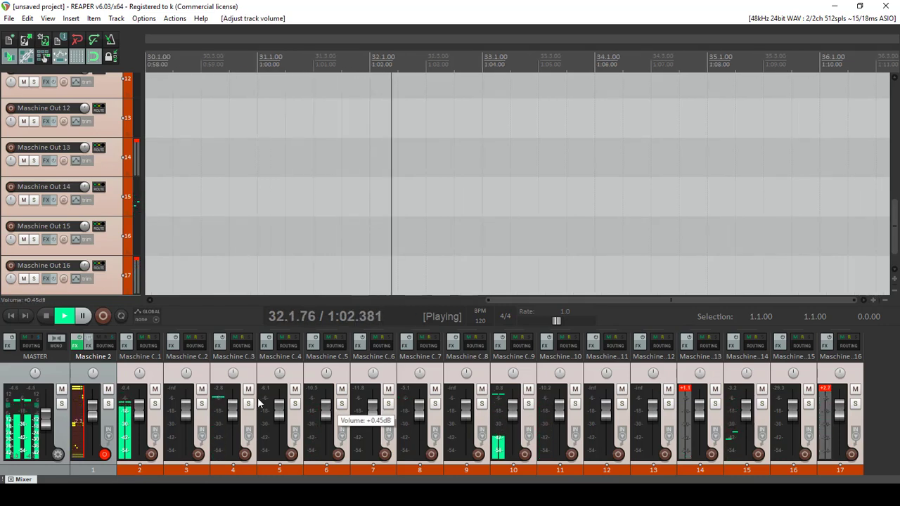
click(151, 373)
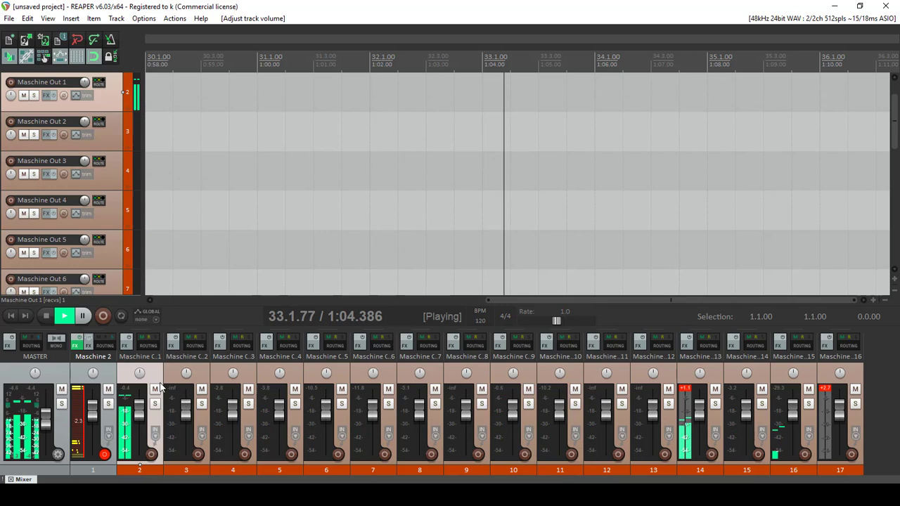
click(46, 316)
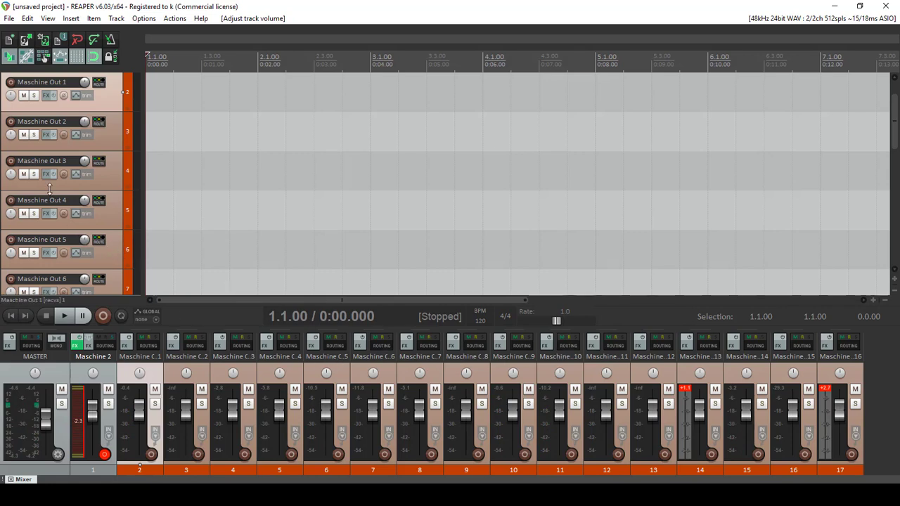
scroll(80, 123, up, 1)
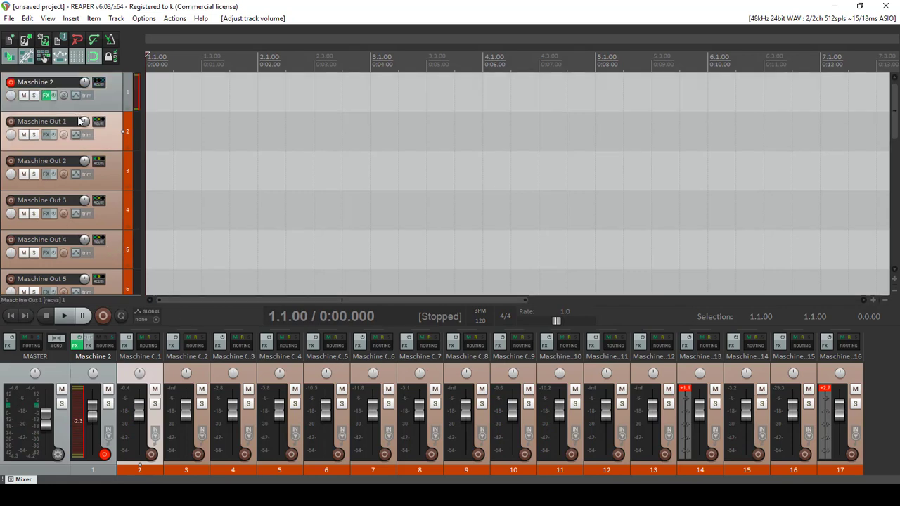
In the Maschine 2 plugin's group B1, set sound 1 to Host MIDI input and Ext. 1 output.
click(46, 96)
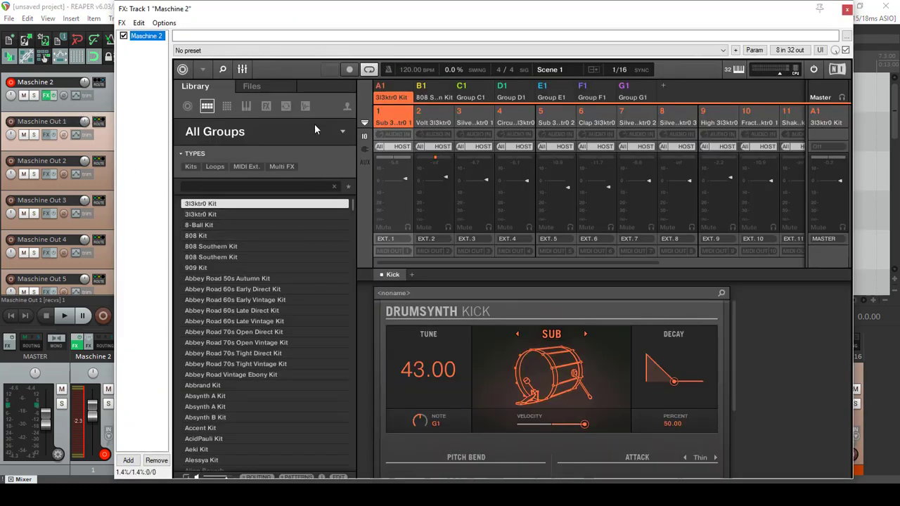
click(434, 94)
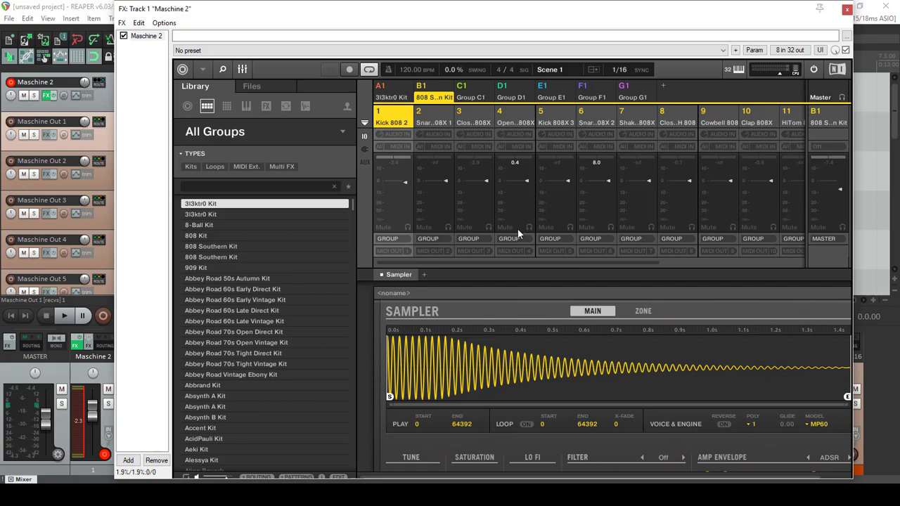
click(395, 147)
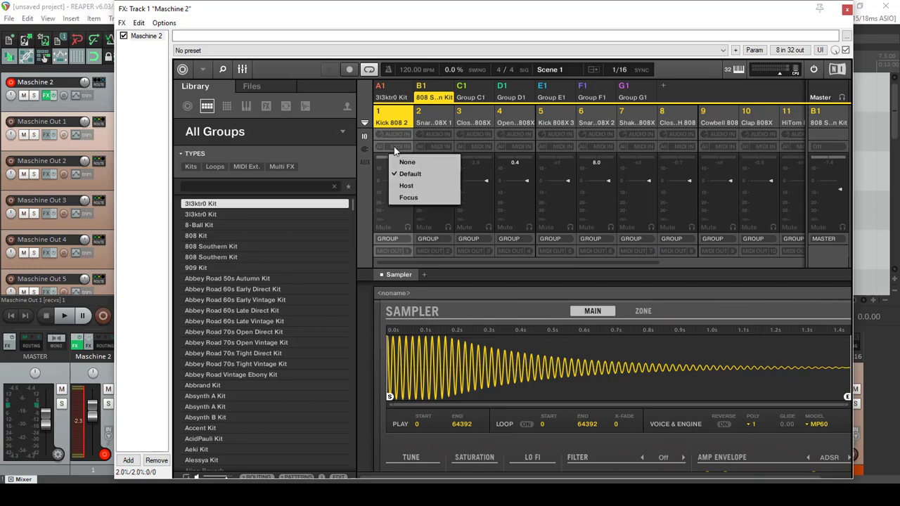
click(406, 186)
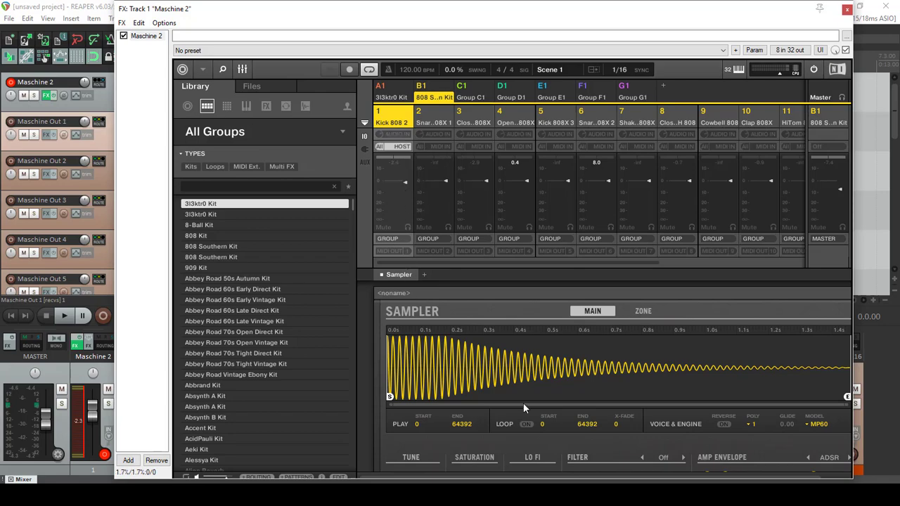
drag(538, 15, 509, 21)
click(393, 244)
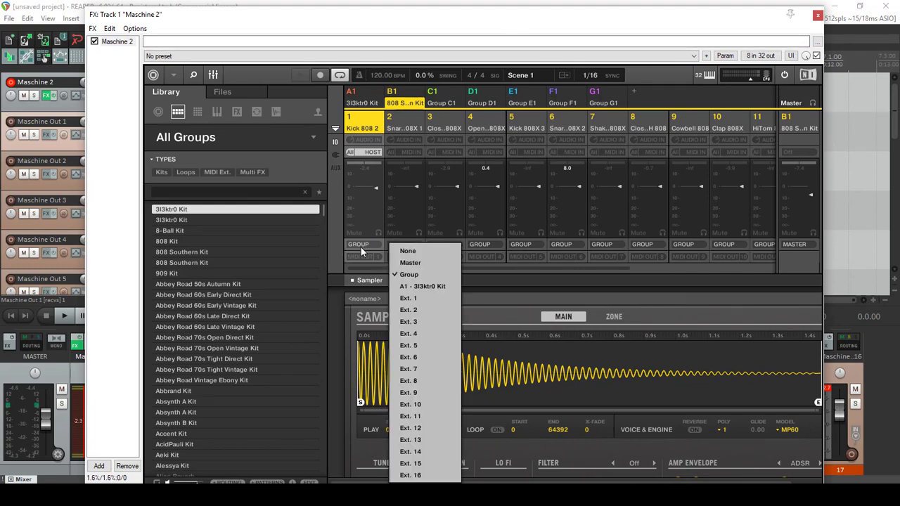
click(405, 300)
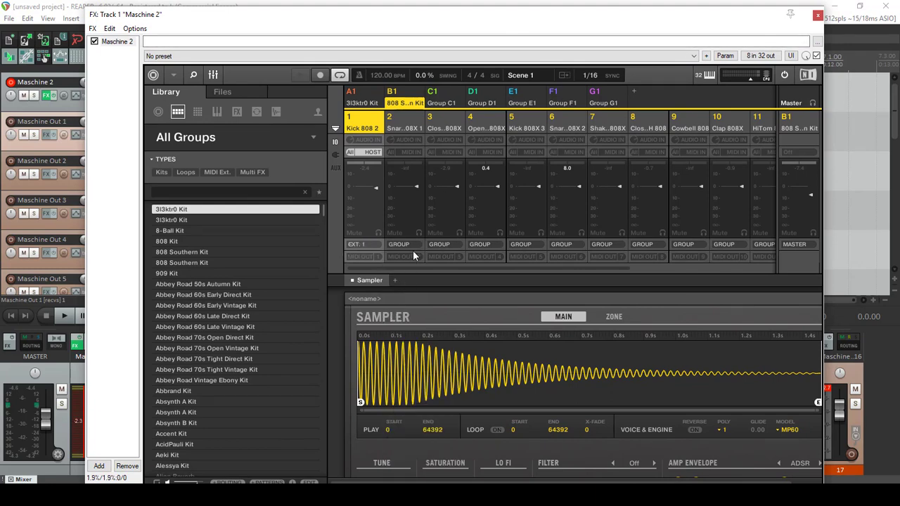
Set sounds 2 and 3 to Host MIDI input, routed to Ext. 2 and Ext. 3.
click(409, 244)
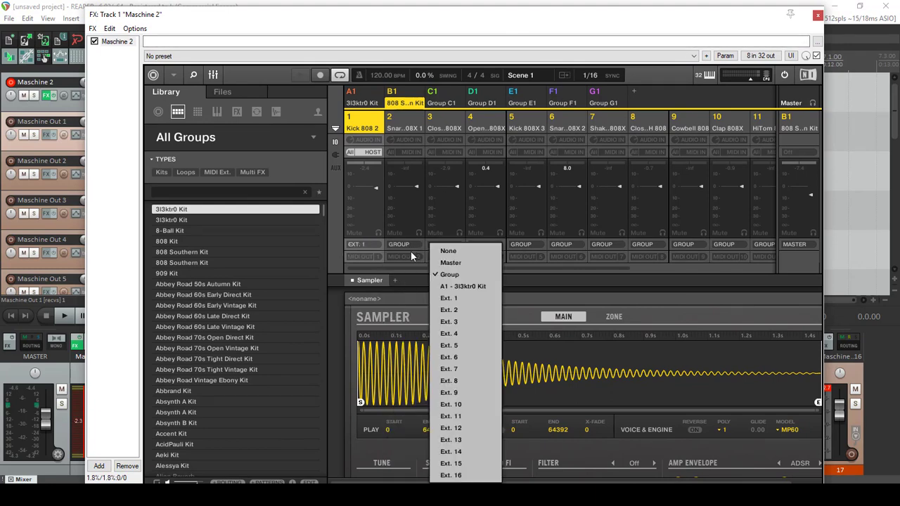
click(447, 311)
click(403, 153)
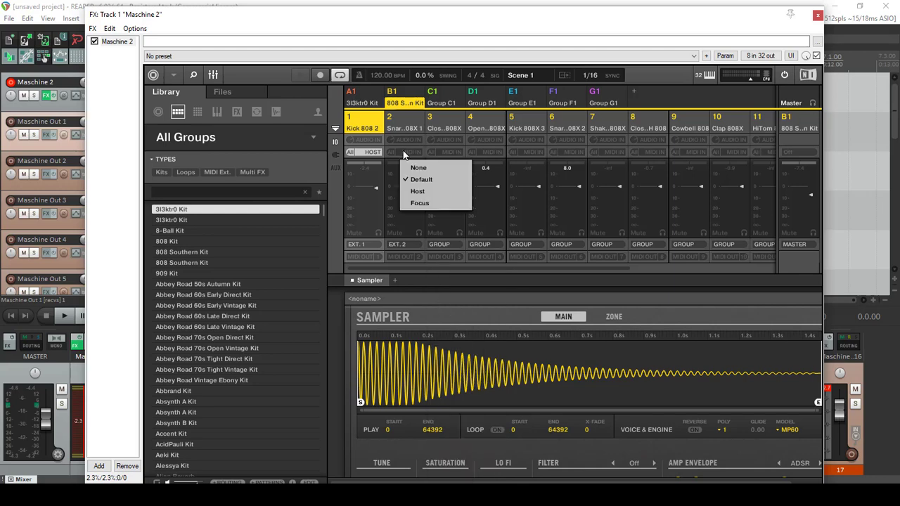
click(416, 192)
click(450, 154)
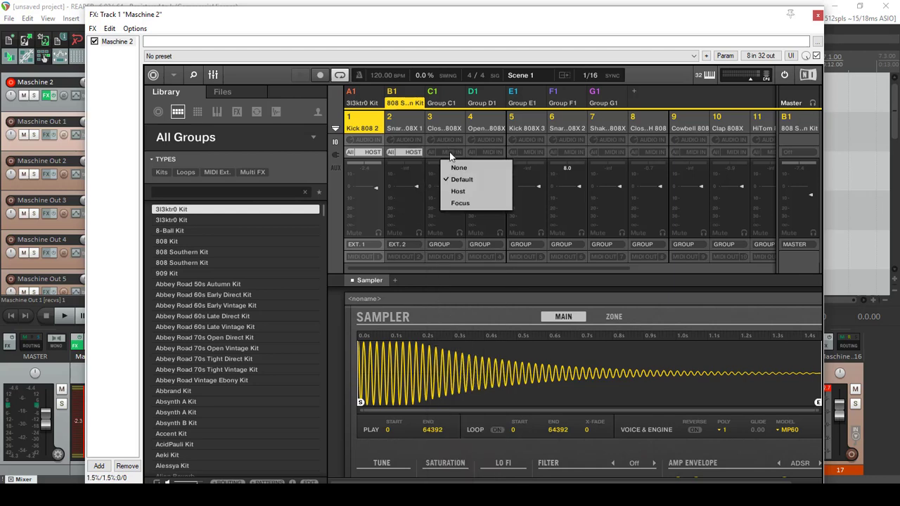
click(458, 192)
click(448, 244)
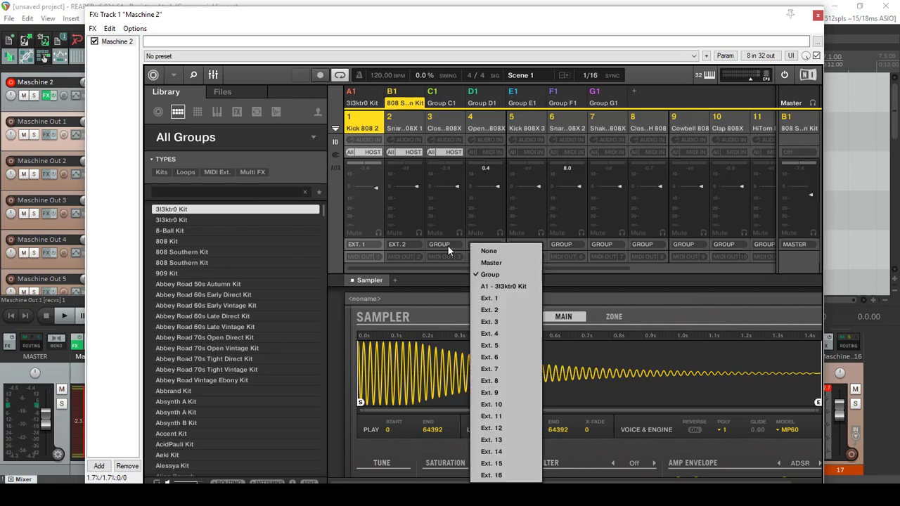
click(484, 321)
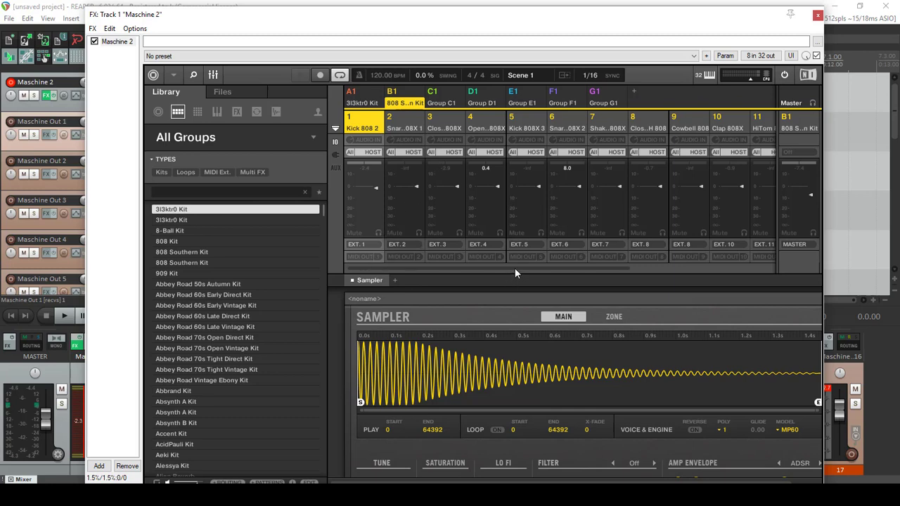
Build multichannel output routing for the Maschine 2 FX and confirm adding the output tracks.
drag(515, 268, 699, 290)
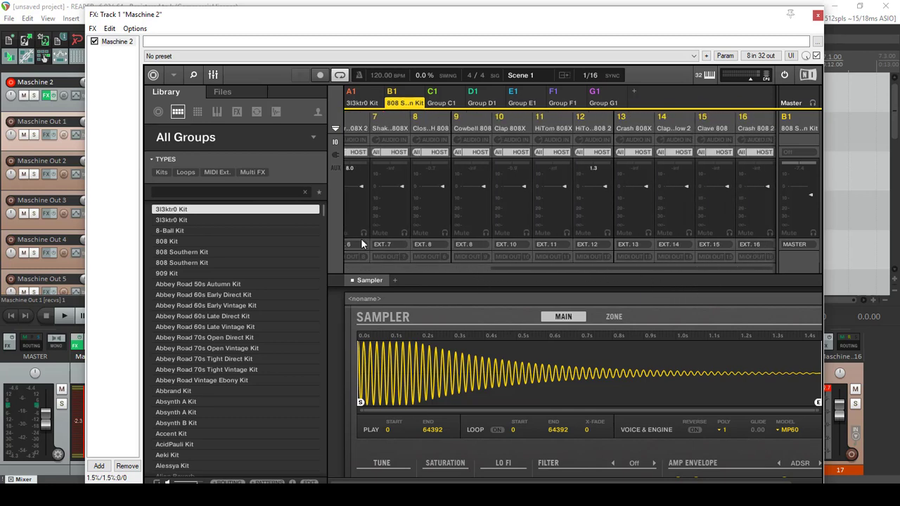
drag(136, 19, 267, 36)
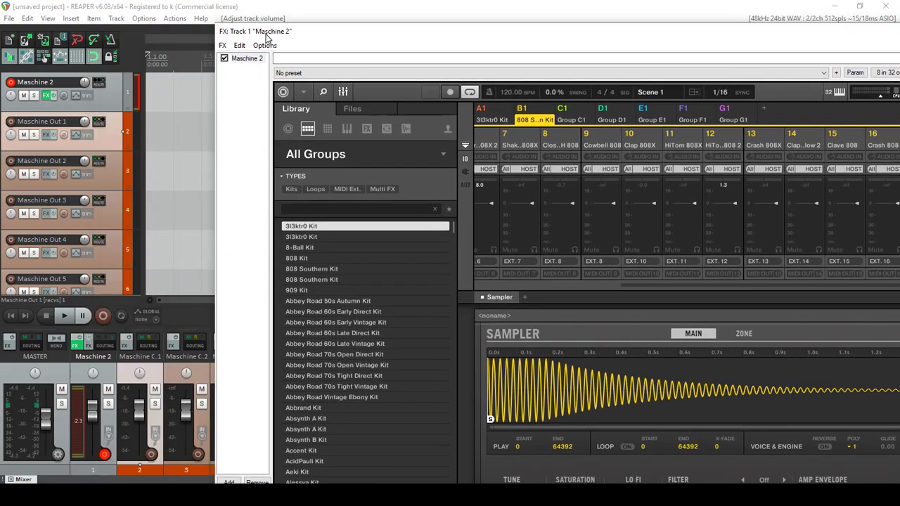
right_click(237, 62)
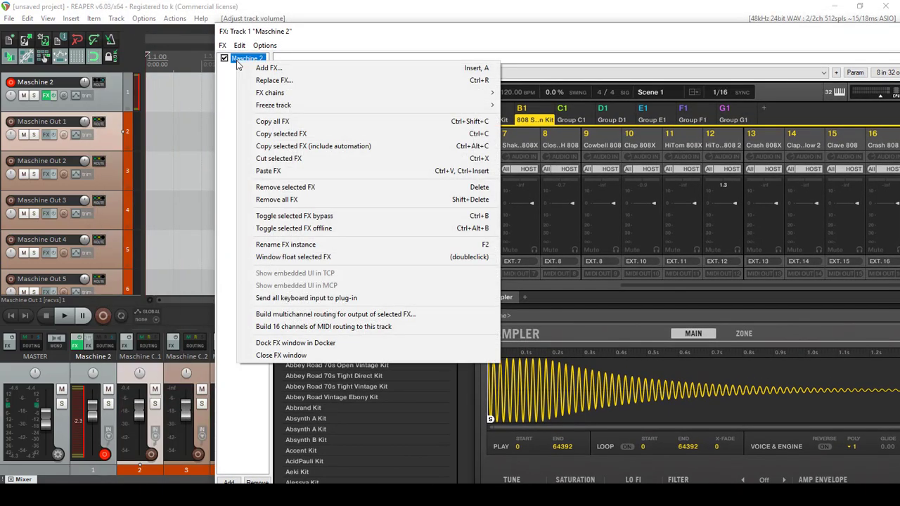
click(387, 317)
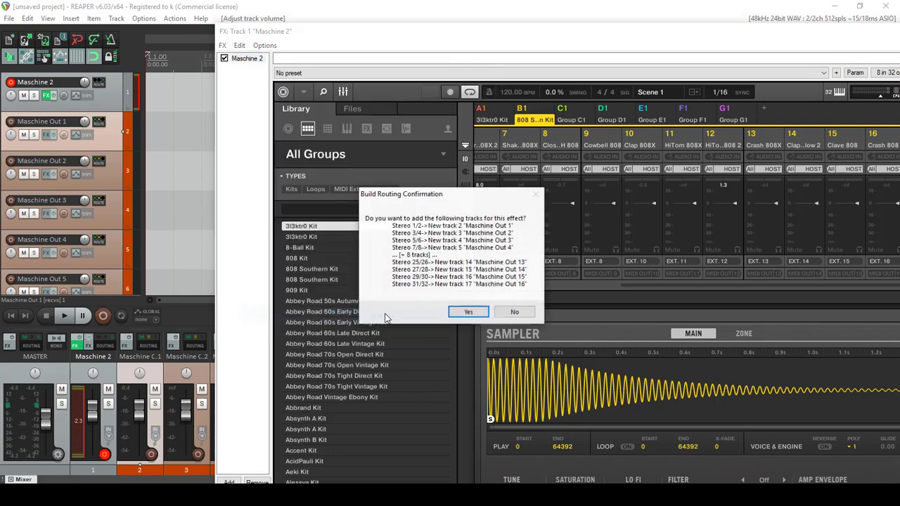
click(468, 313)
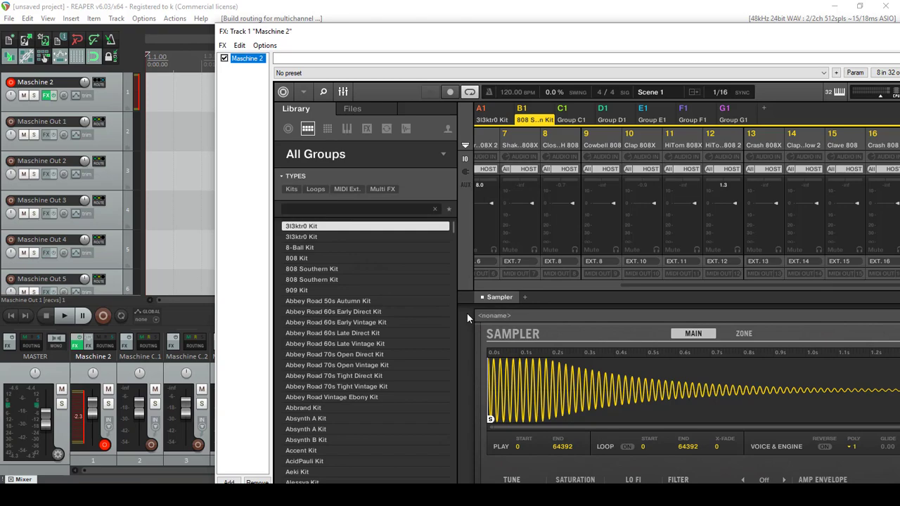
drag(379, 37, 253, 32)
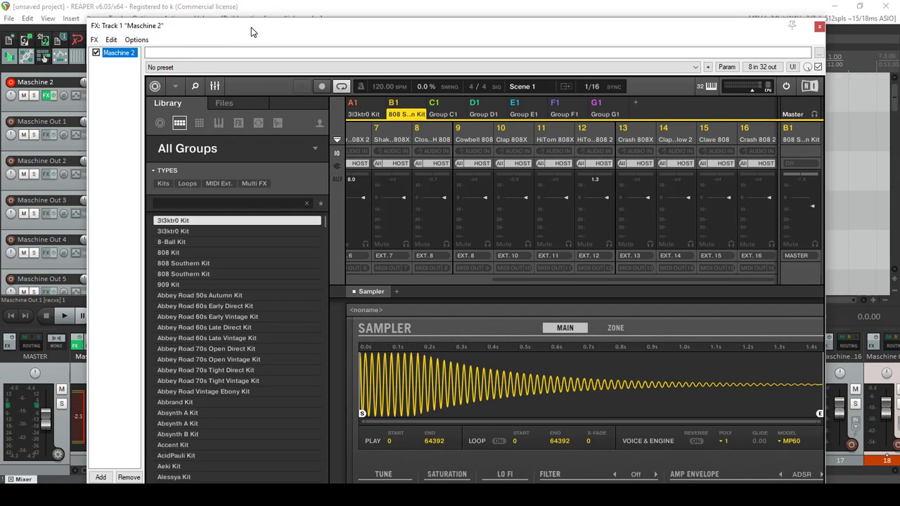
Close the Maschine 2 window, start playback and lower the master to -19.9 dB.
click(819, 27)
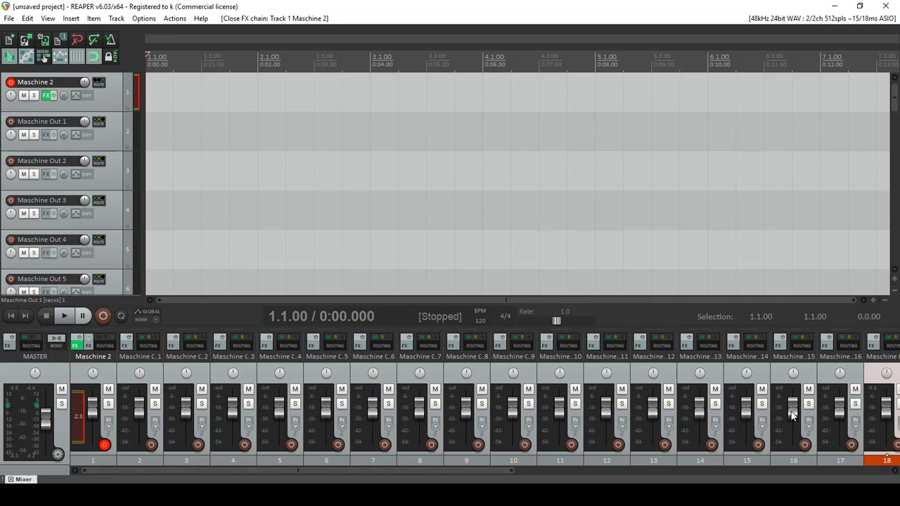
click(65, 315)
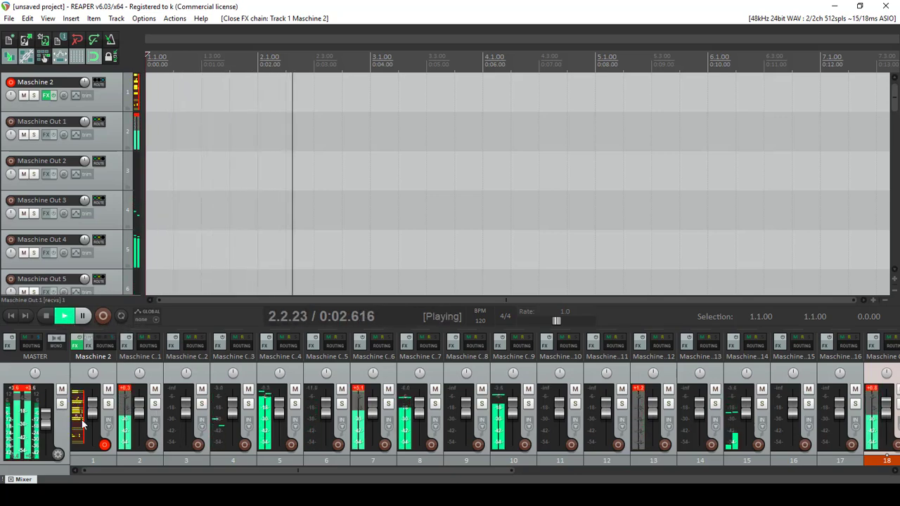
drag(47, 425, 46, 430)
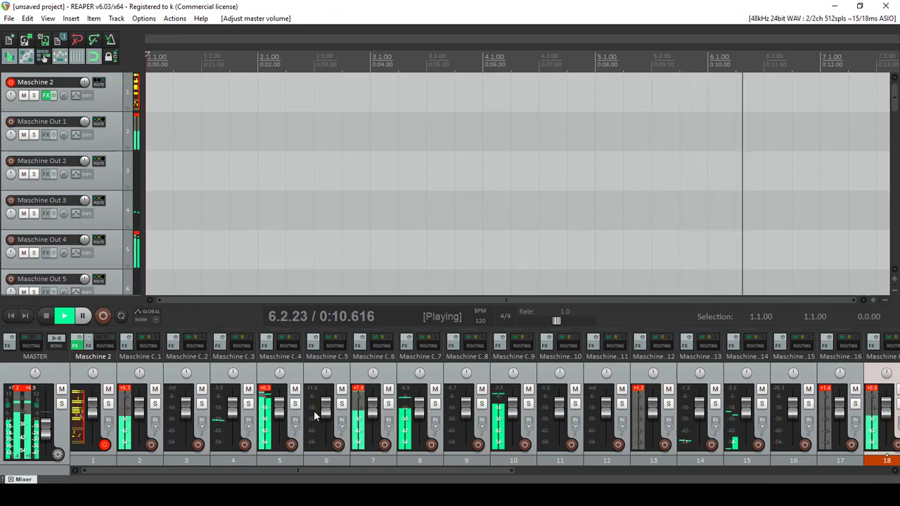
click(127, 379)
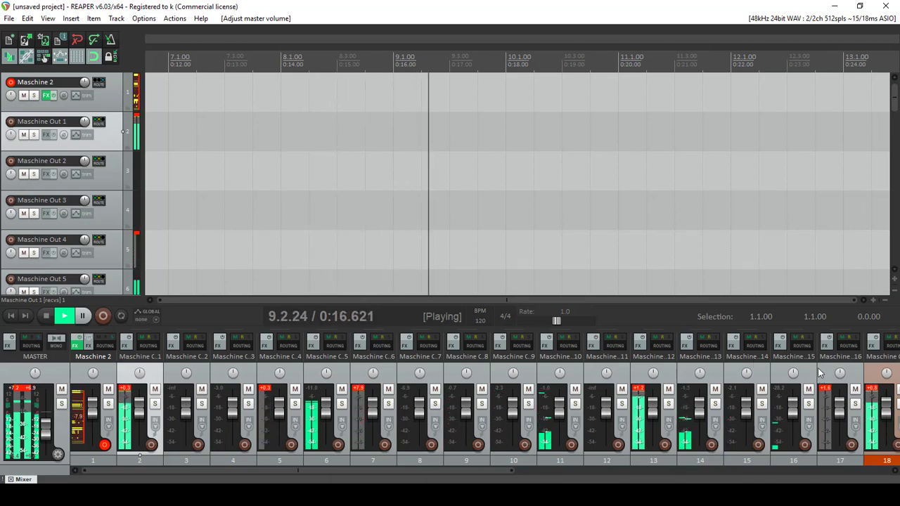
scroll(492, 183, down, 6)
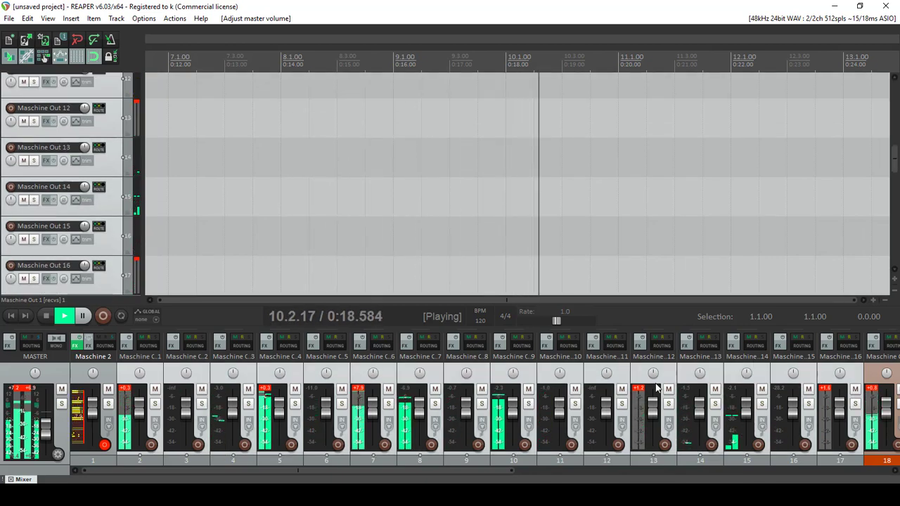
Give the selected new Maschine Out tracks a custom magenta track colour.
right_click(123, 384)
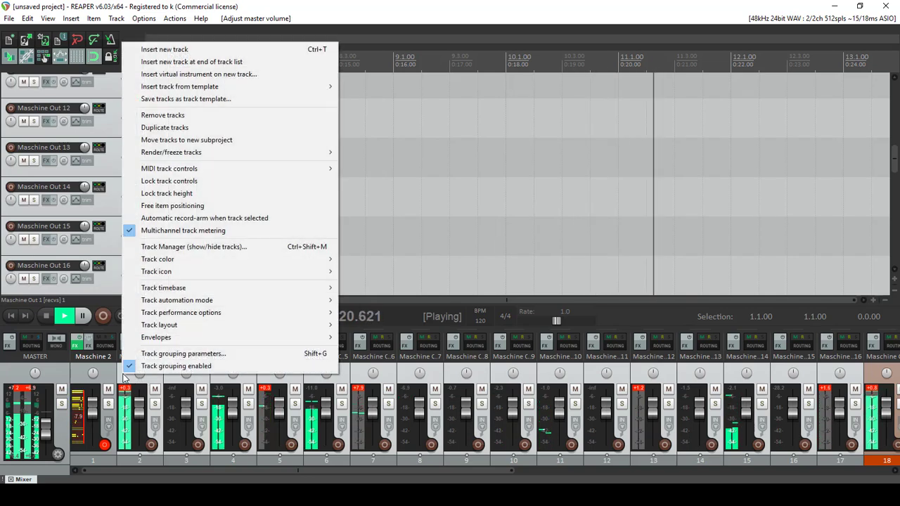
mouse_move(307, 261)
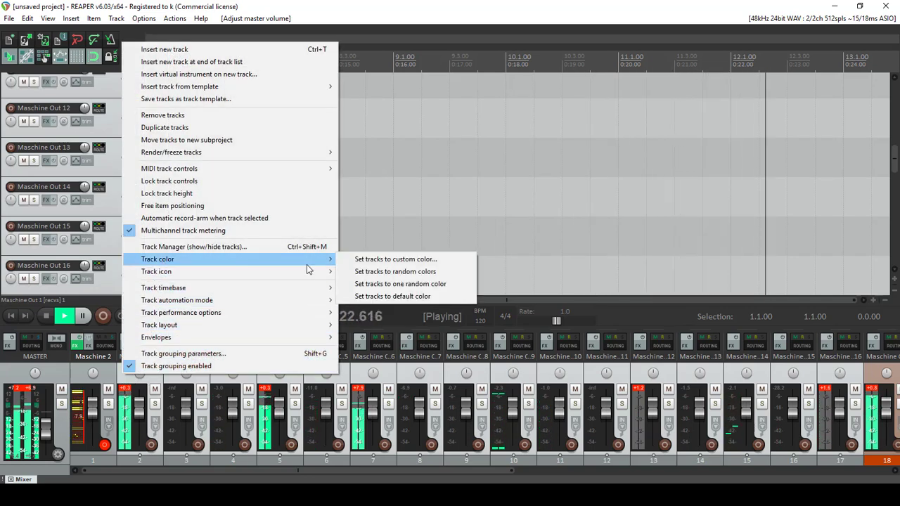
click(368, 265)
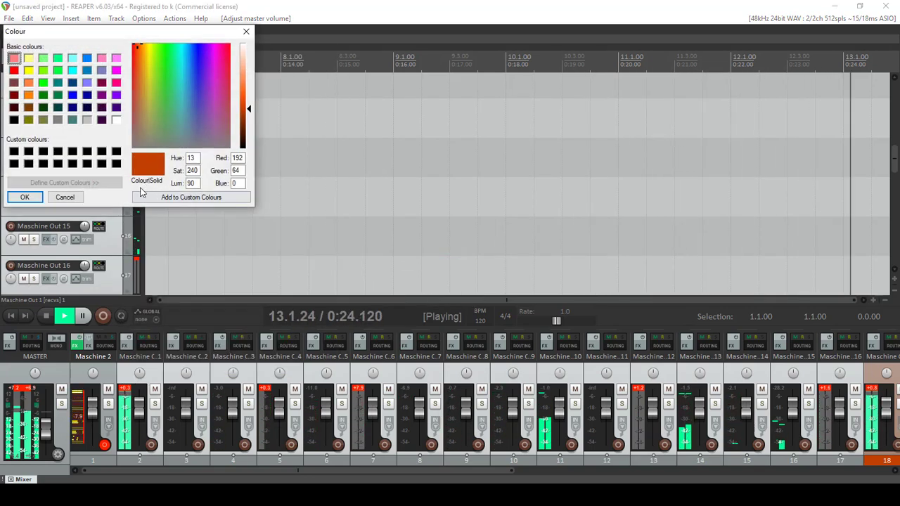
click(223, 84)
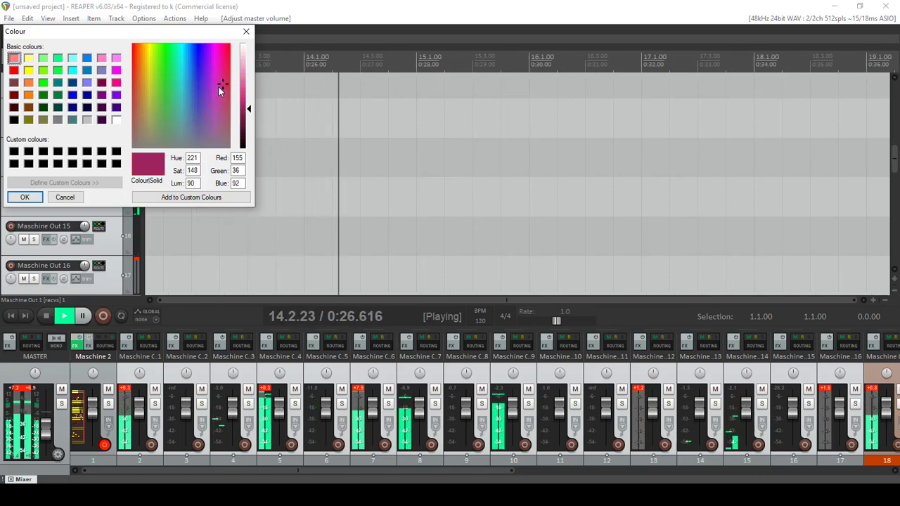
click(25, 197)
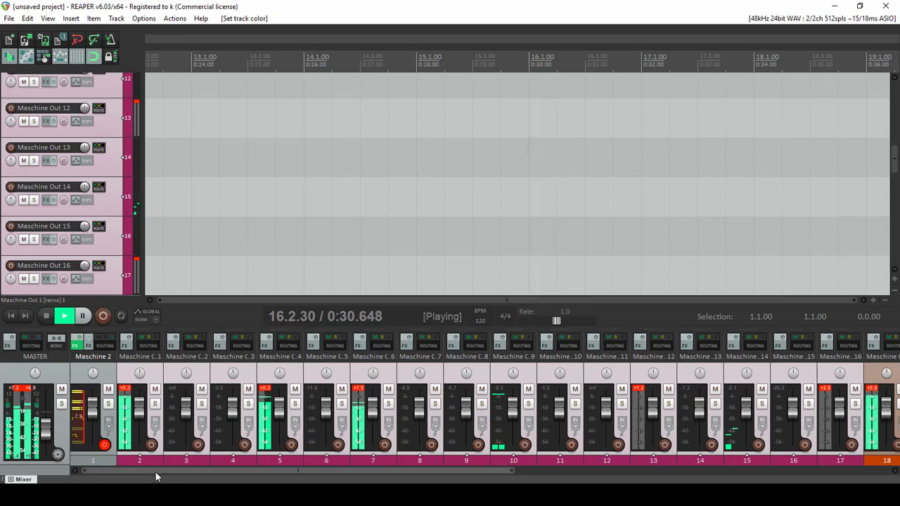
mouse_move(157, 470)
mouse_down()
mouse_move(522, 470)
mouse_move(167, 471)
mouse_up()
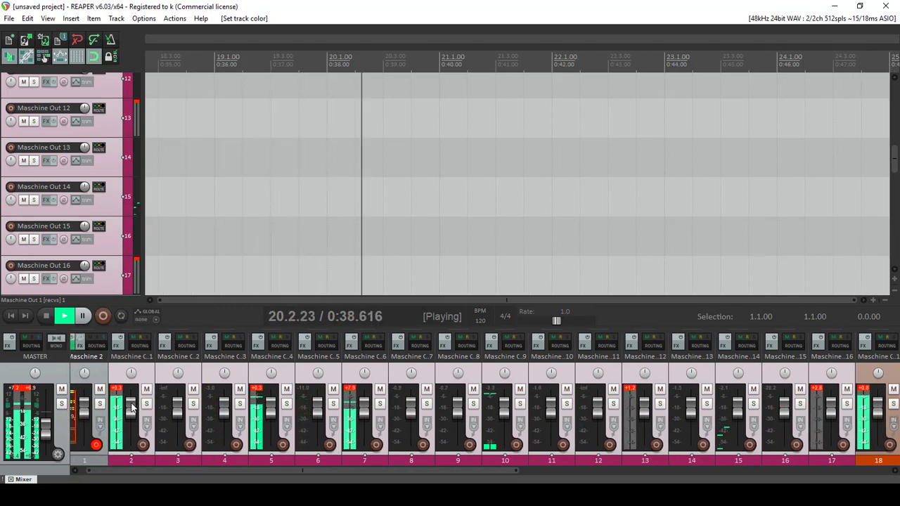
Lower track 2's fader to -21.8 dB and nudge the master volume up slightly.
drag(132, 410, 133, 414)
drag(45, 426, 45, 415)
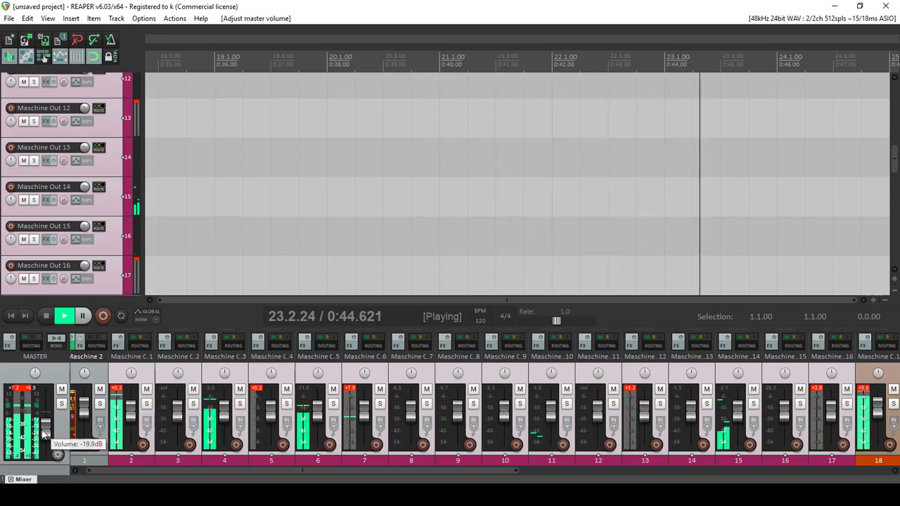
drag(138, 412, 129, 445)
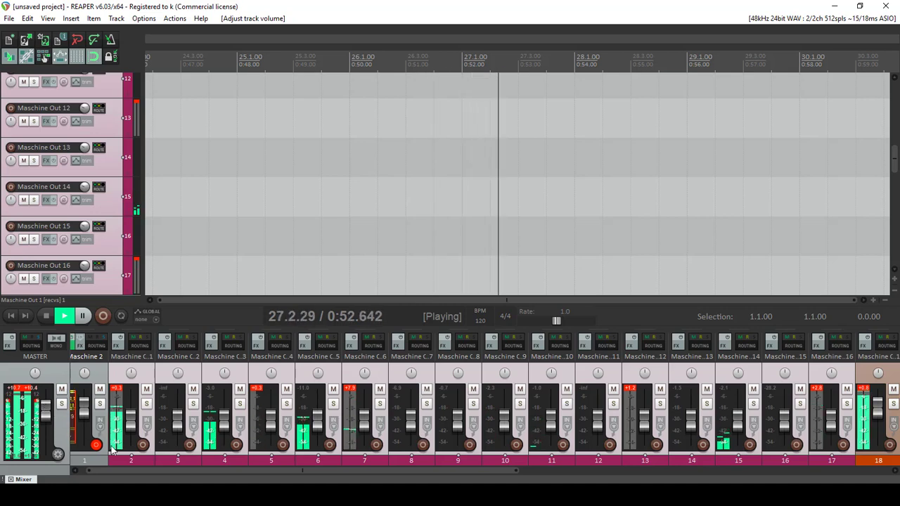
drag(194, 471, 577, 475)
Select tracks 18–33, lower them together to about -13.8 dB, and reset the master clip peaks.
click(160, 380)
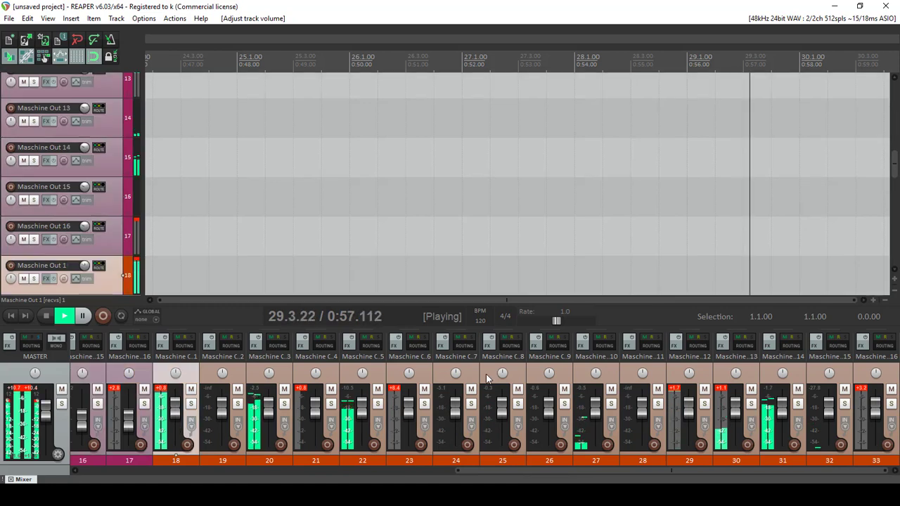
shift+click(887, 375)
drag(176, 404, 176, 417)
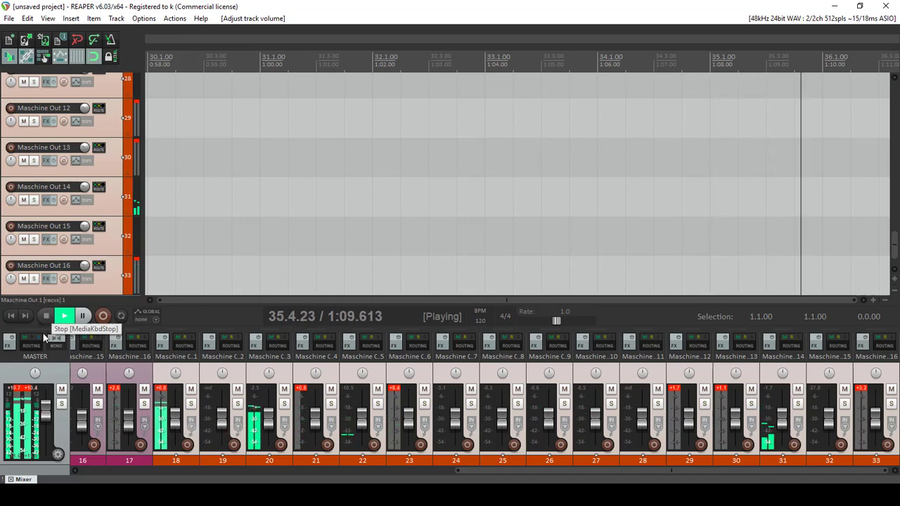
click(24, 393)
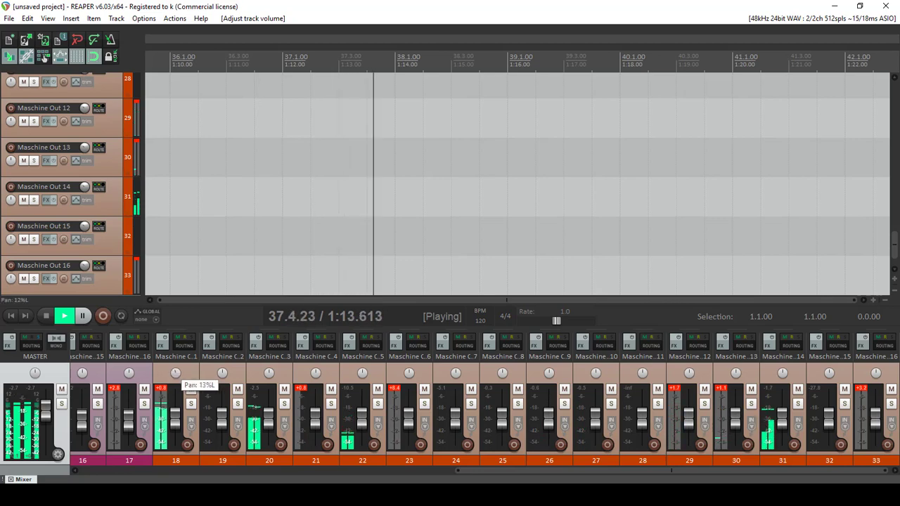
scroll(176, 374, down, 3)
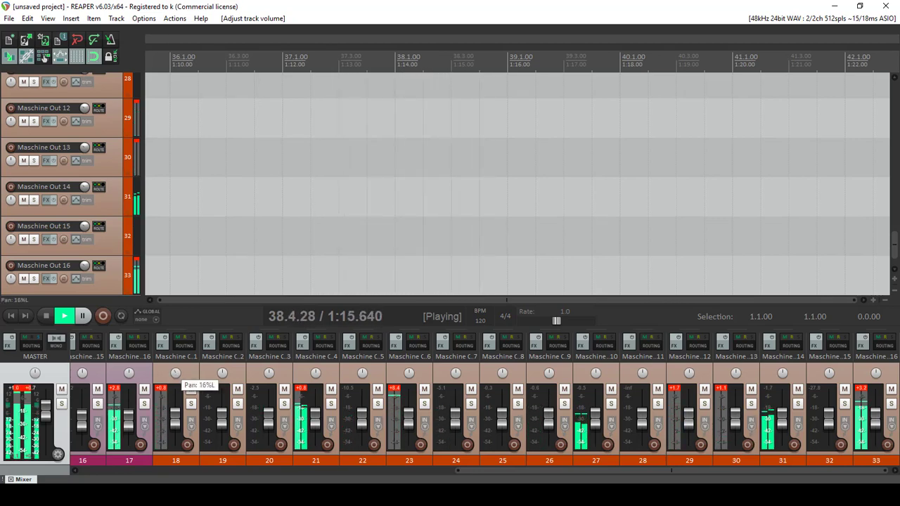
scroll(175, 373, down, 5)
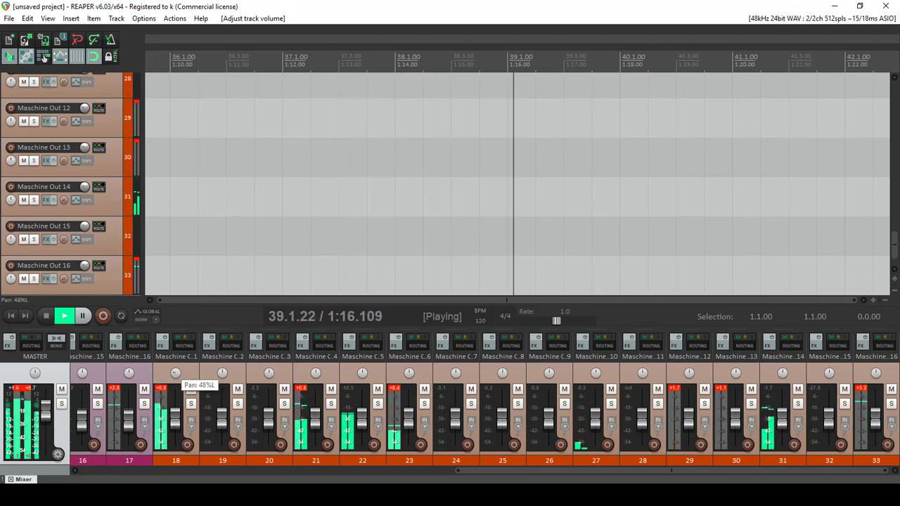
click(159, 346)
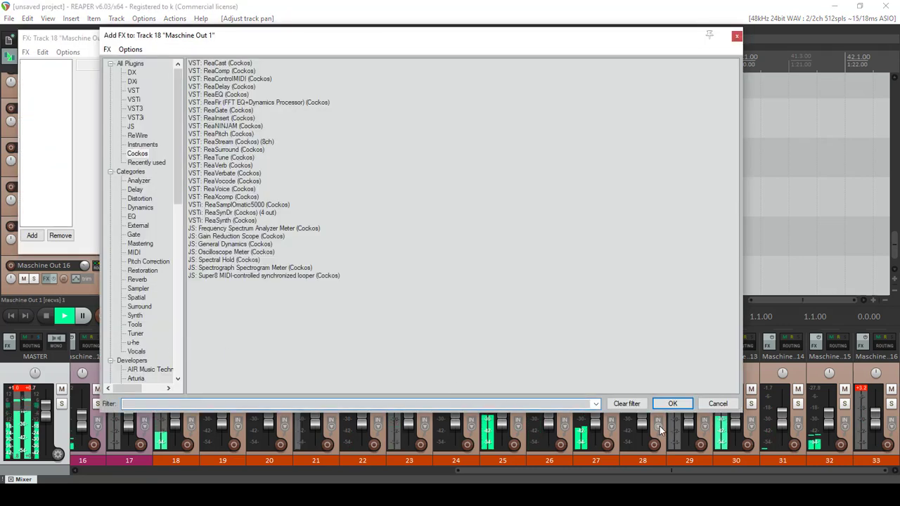
click(714, 406)
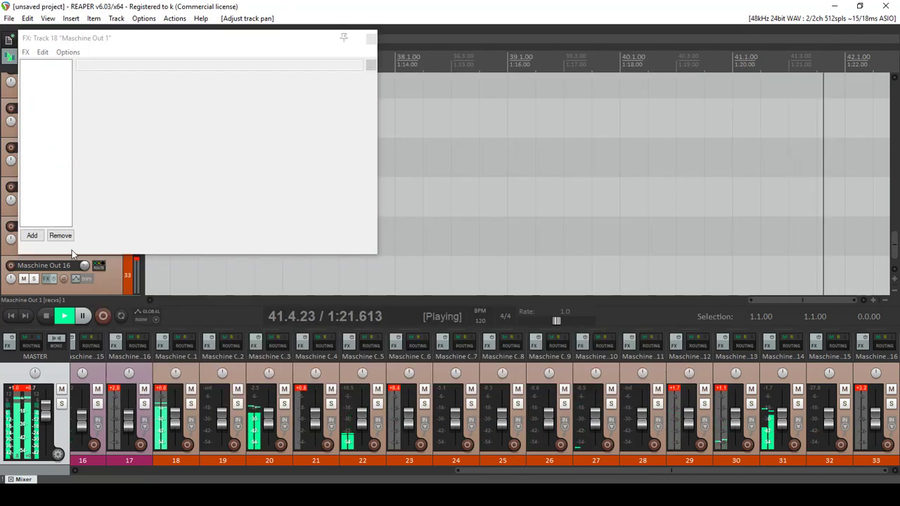
click(370, 38)
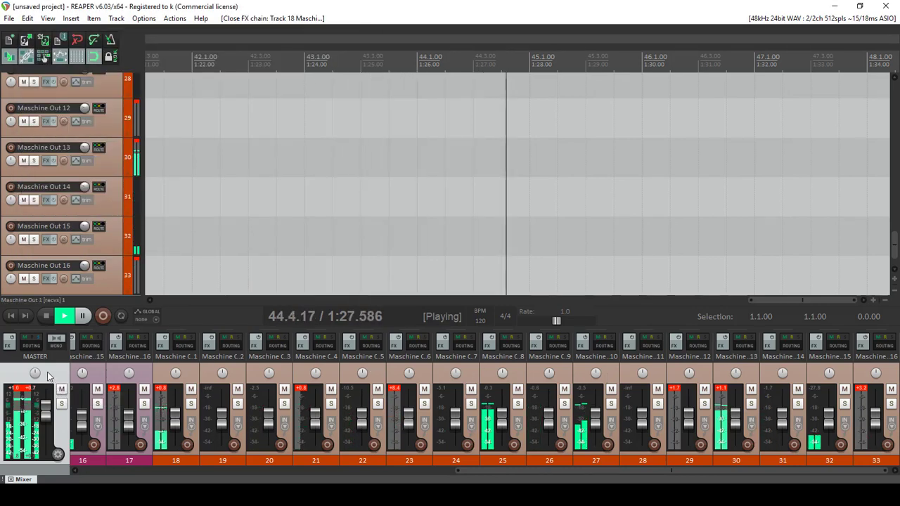
drag(548, 471, 151, 478)
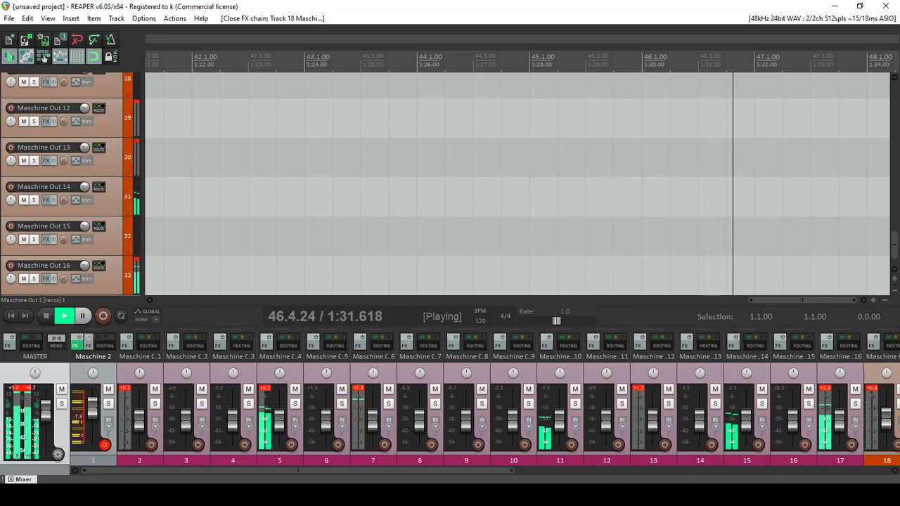